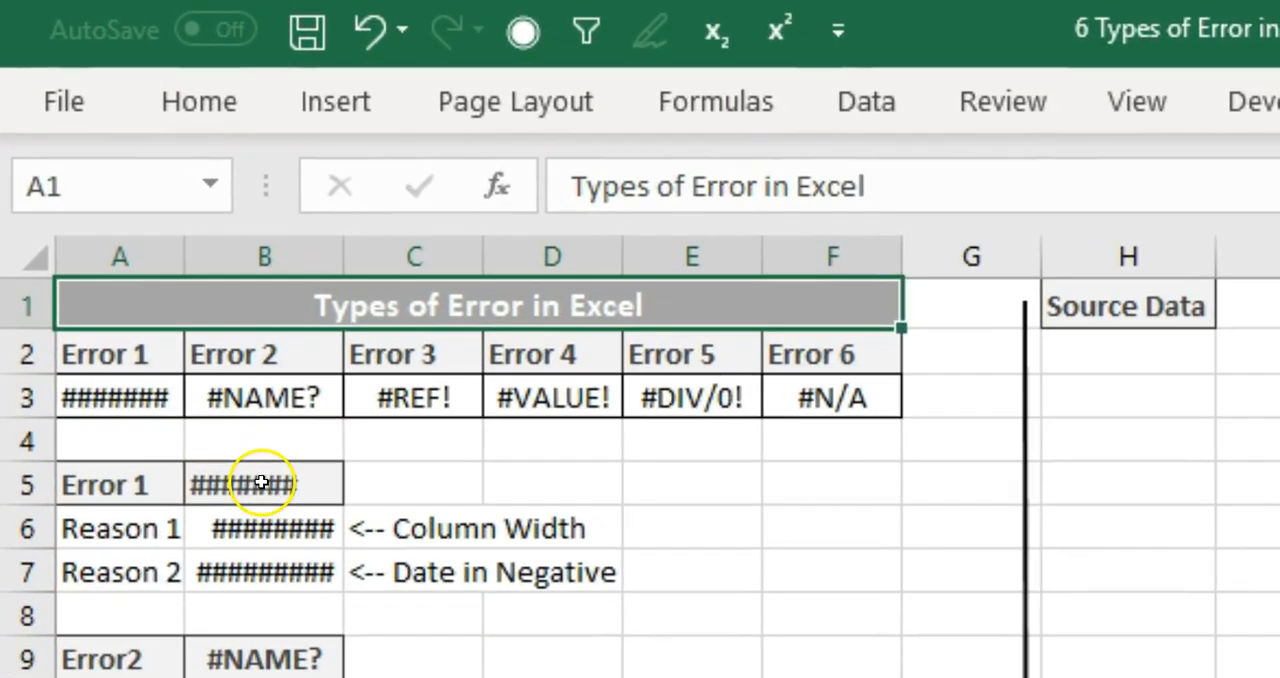
Widen column B until the full currency amount in B6 fits in the cell
click(236, 438)
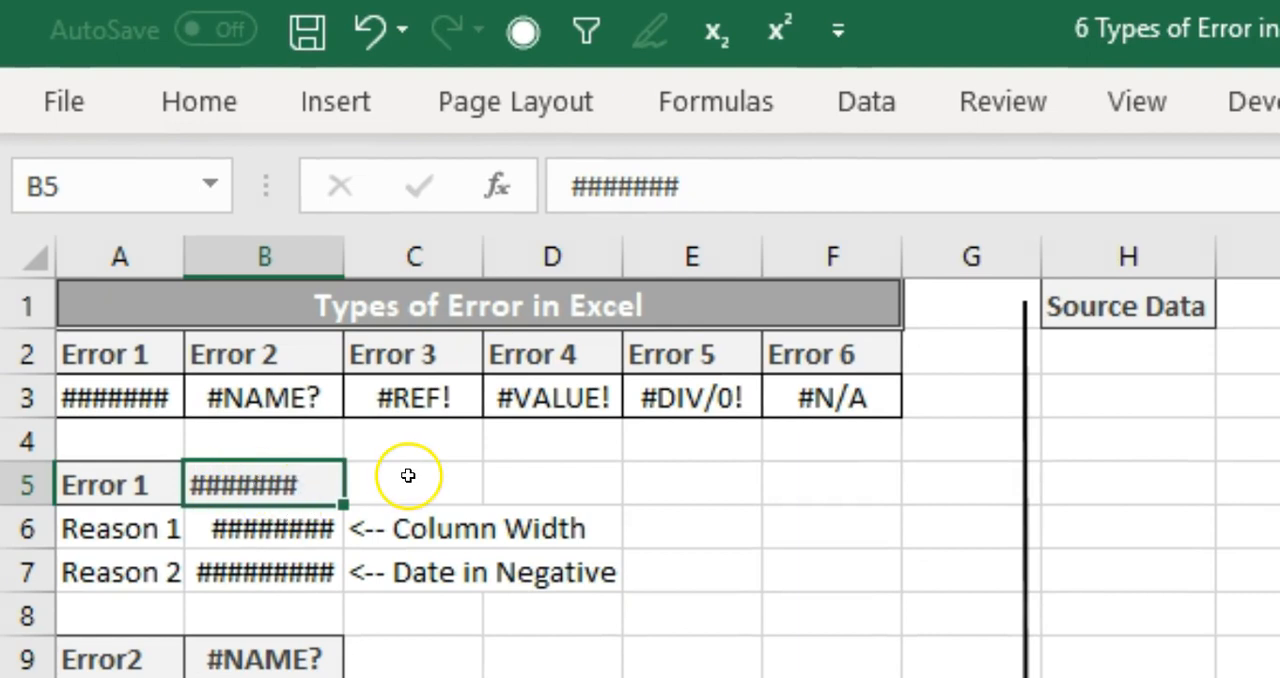
click(290, 519)
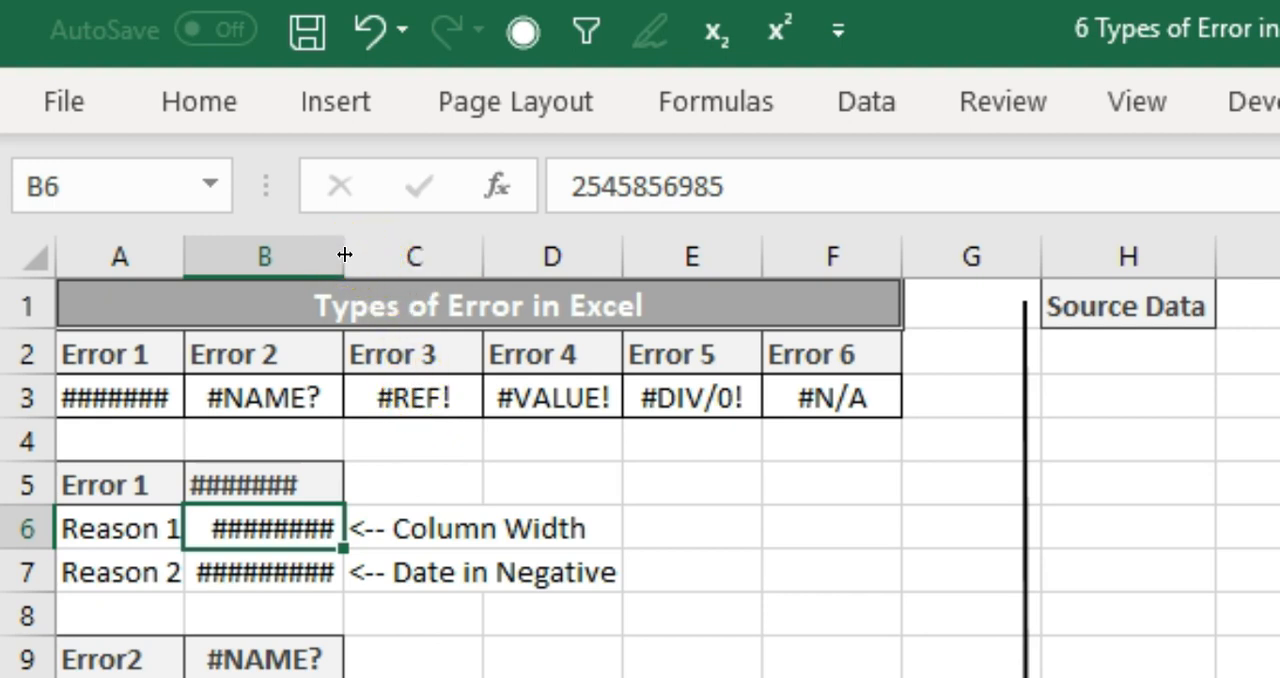
drag(344, 255, 726, 266)
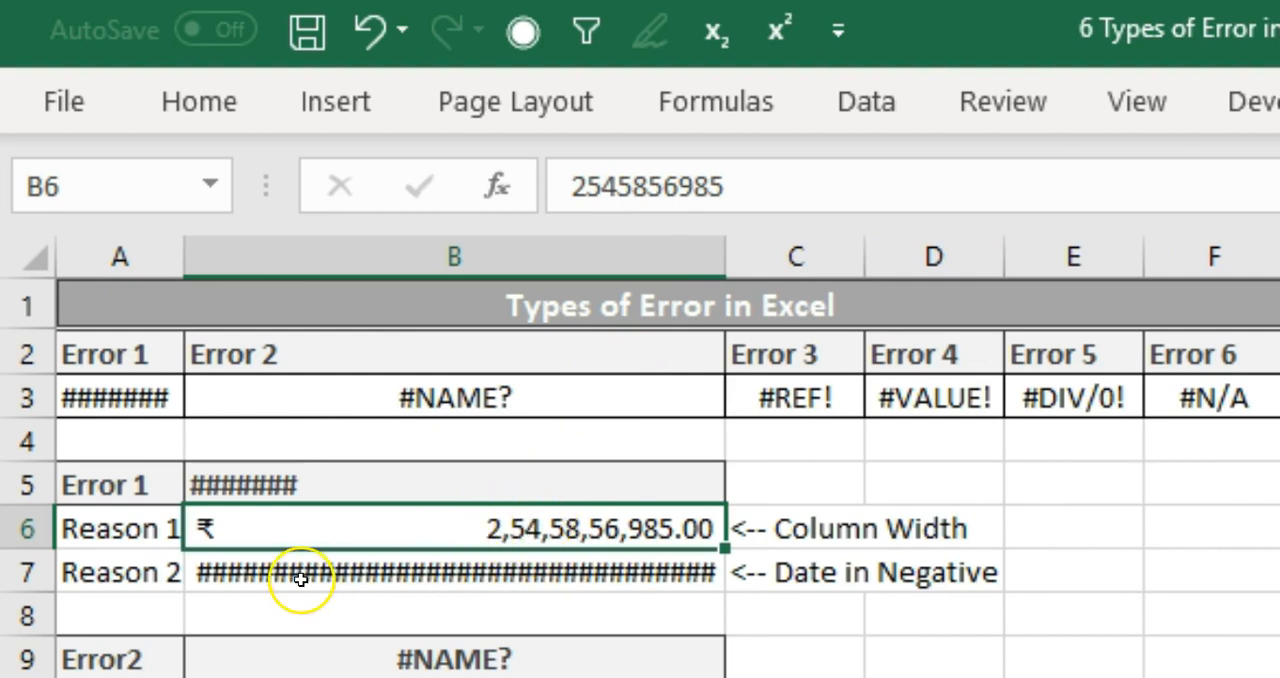
Try widening column B further to show the date in B7
mouse_move(300, 578)
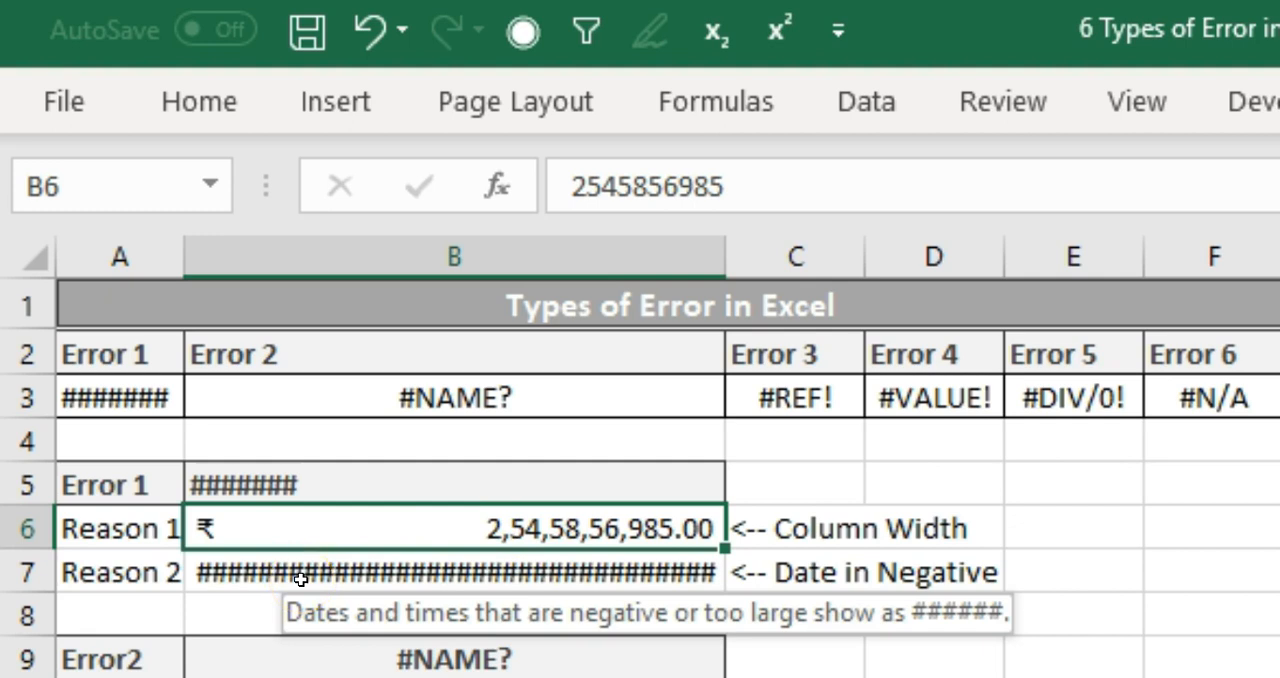
click(300, 578)
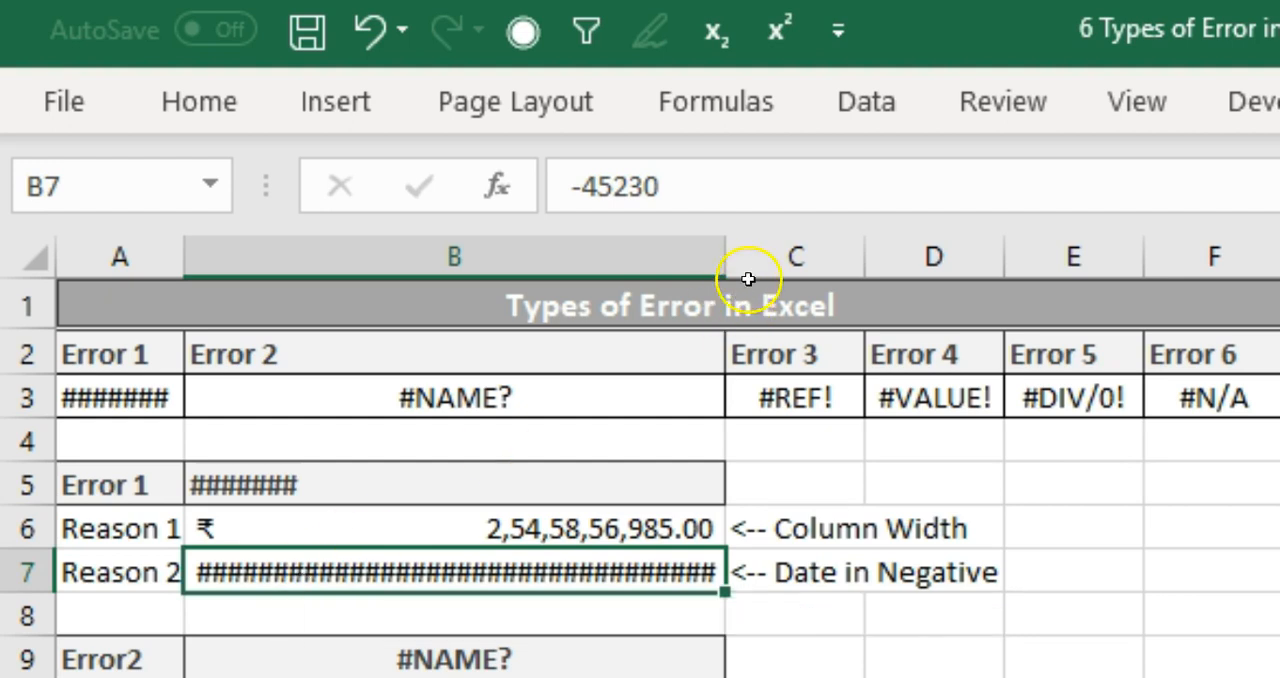
drag(722, 253, 1084, 254)
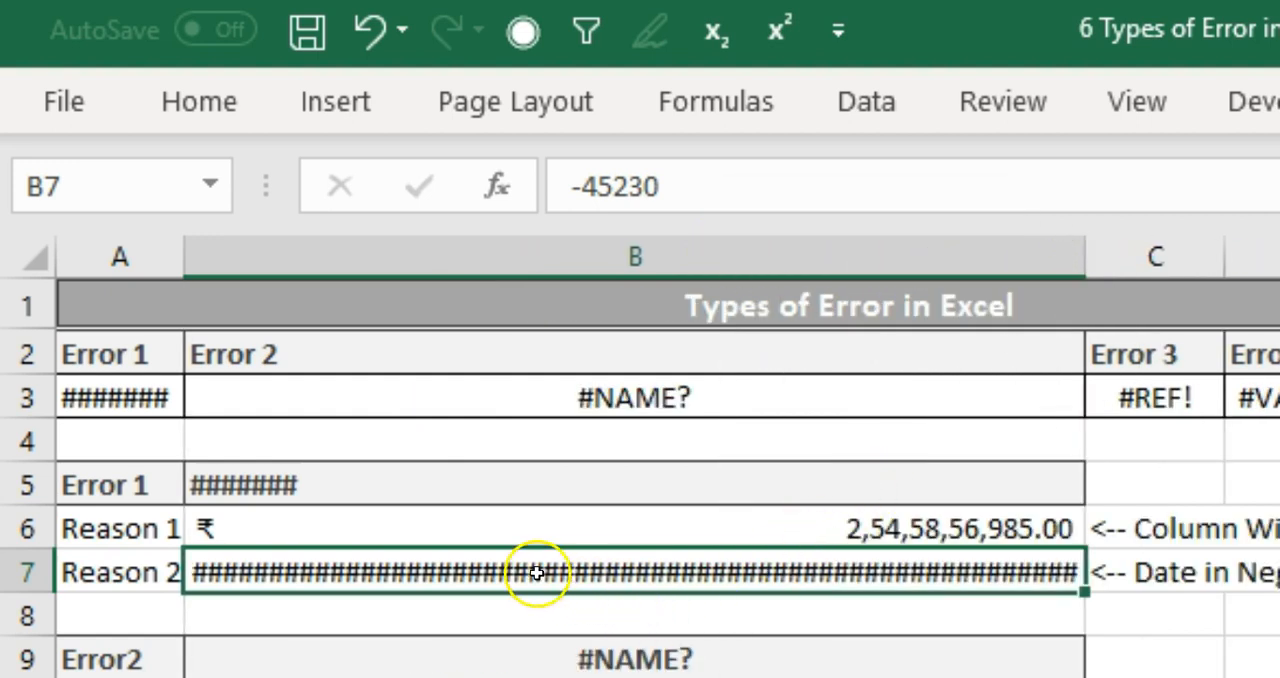
mouse_move(757, 575)
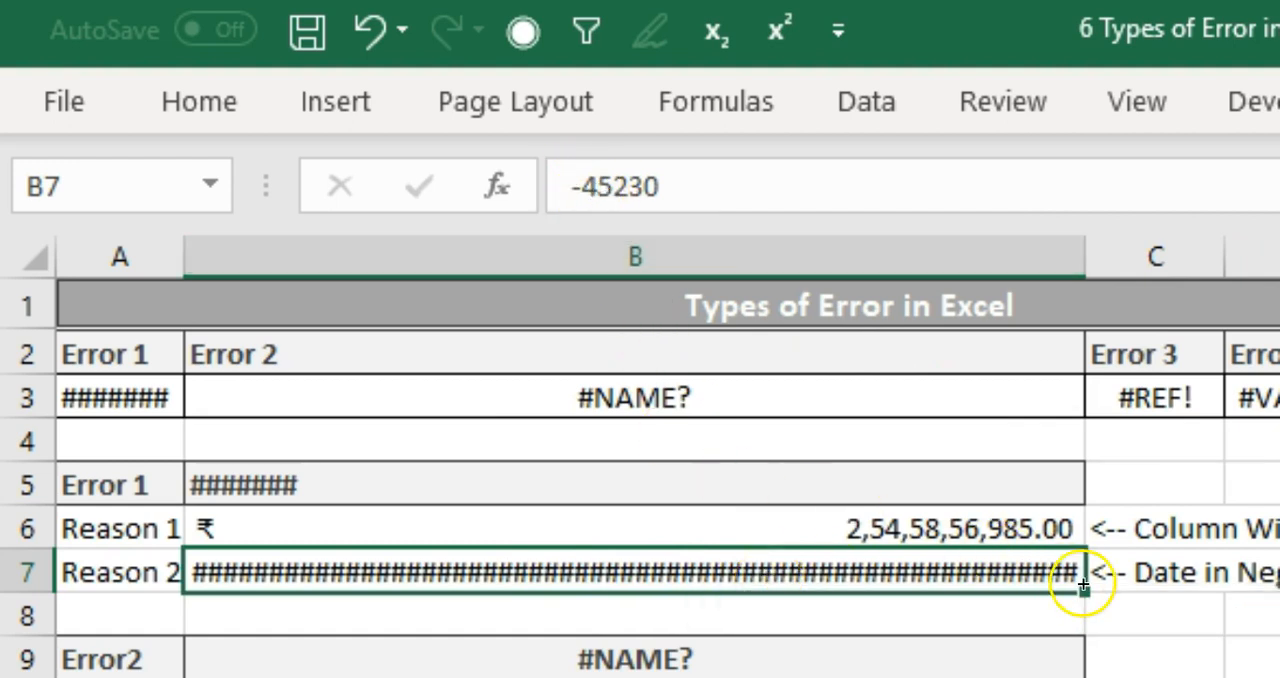
Remove the minus sign in B7 so the cell holds 45230, and narrow column B while keeping the B6 amount readable
key(F2)
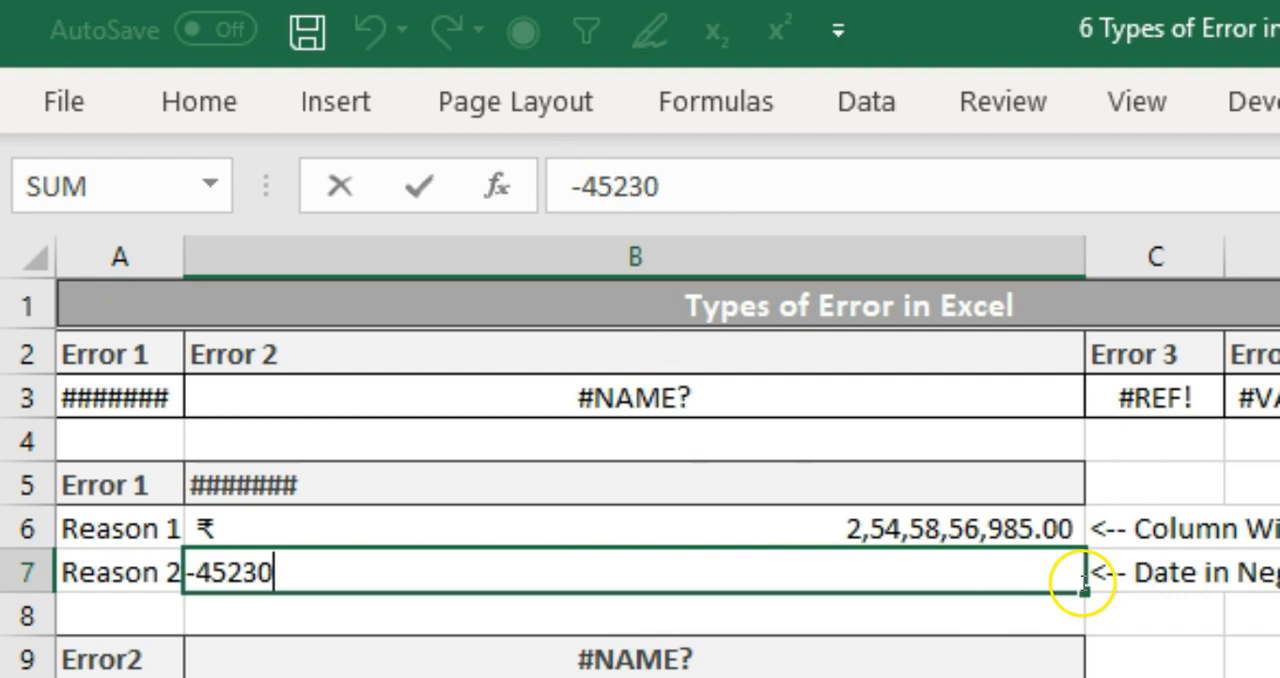
click(197, 572)
key(BackSpace)
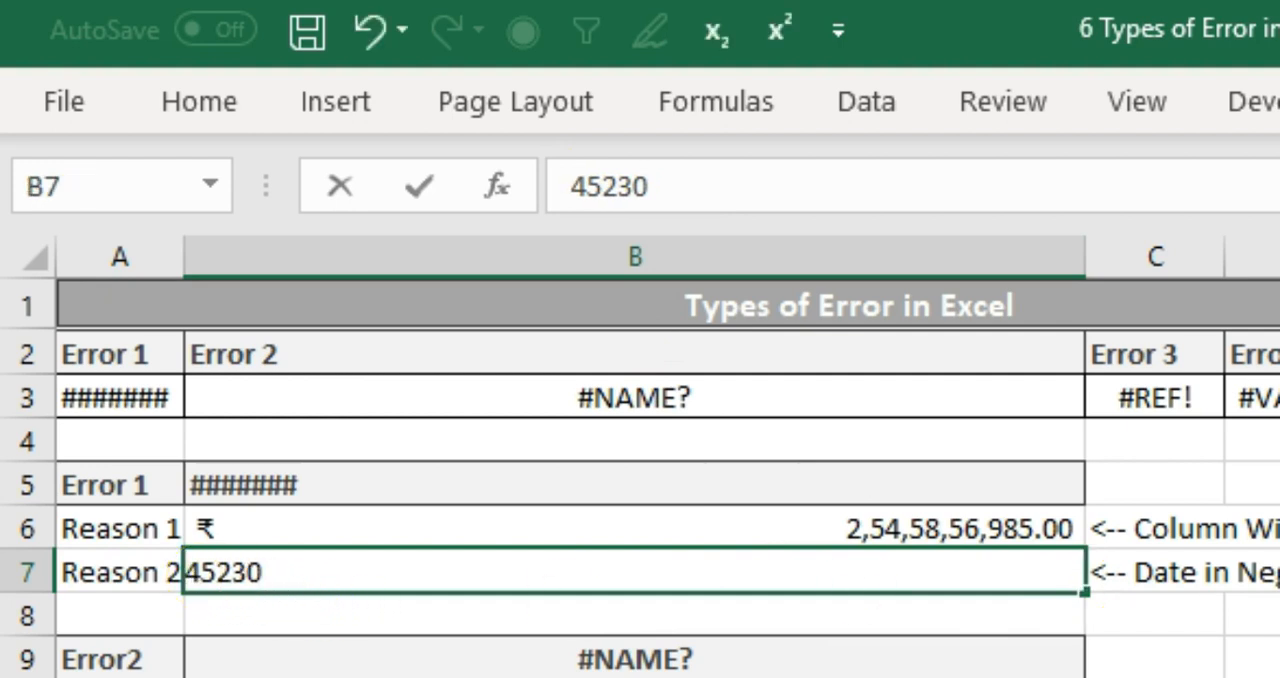
key(Return)
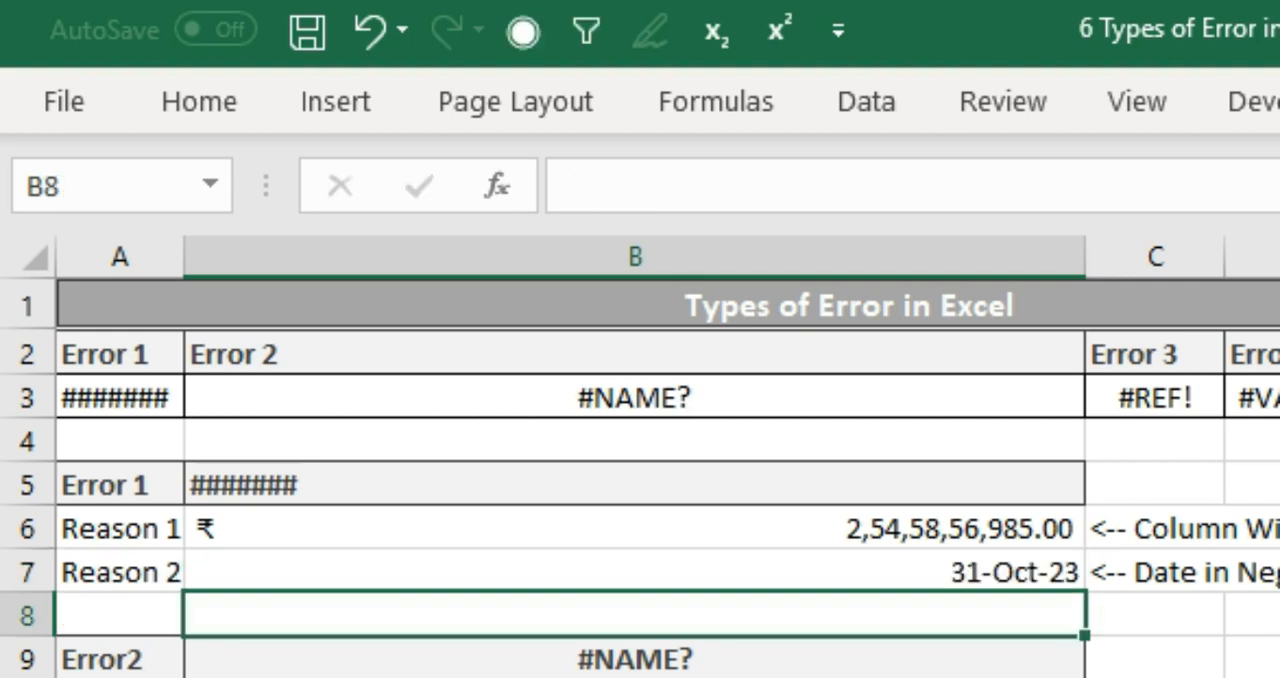
key(Up)
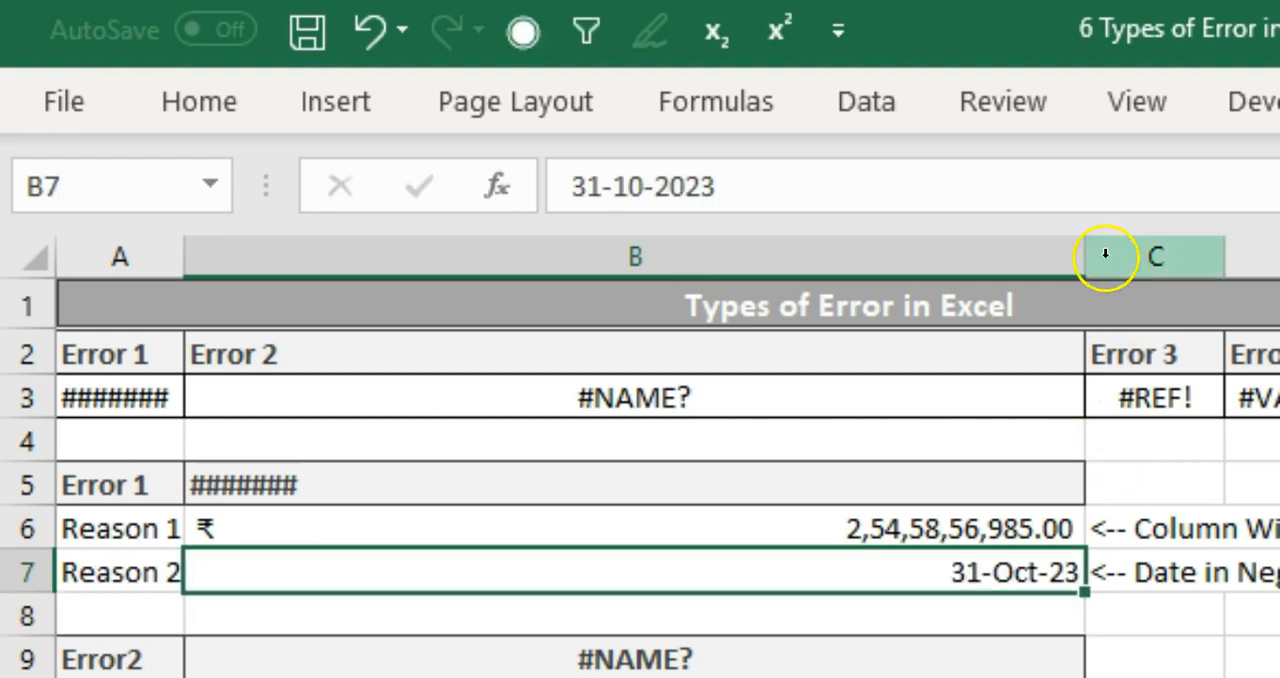
drag(1086, 240, 583, 328)
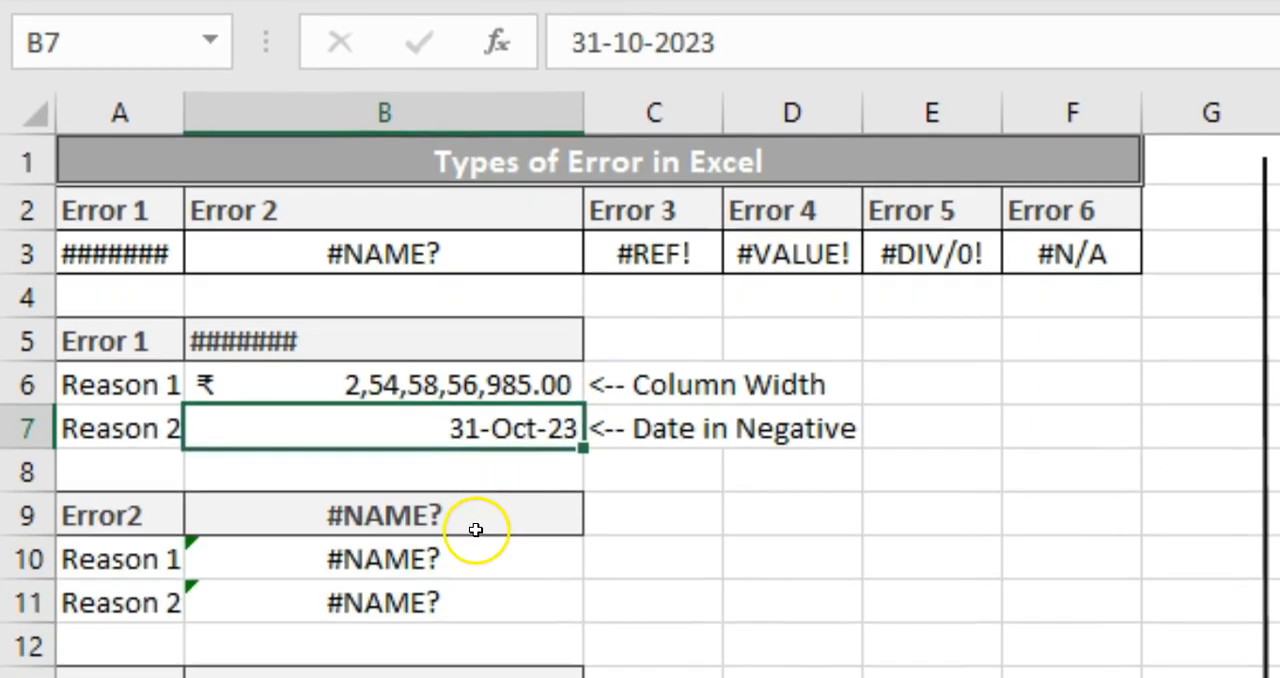
Correct the misspelled function in B10 by entering the formula =Sum(H13:H14)
click(476, 668)
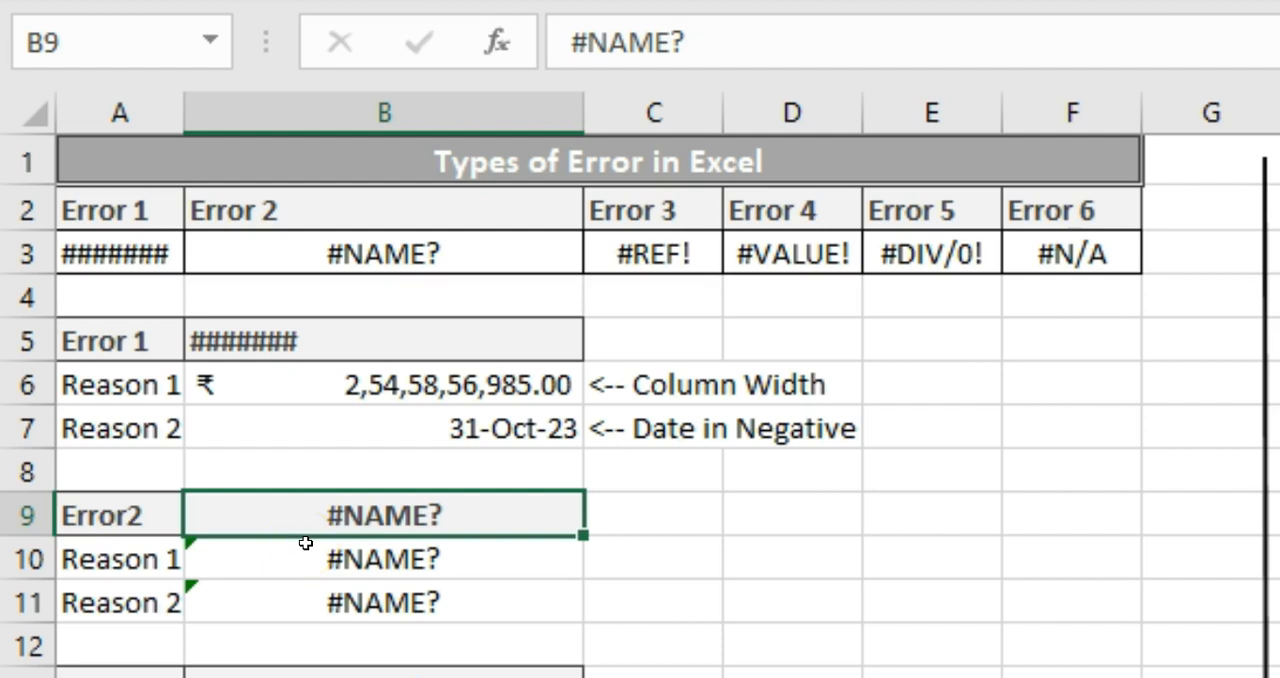
click(358, 560)
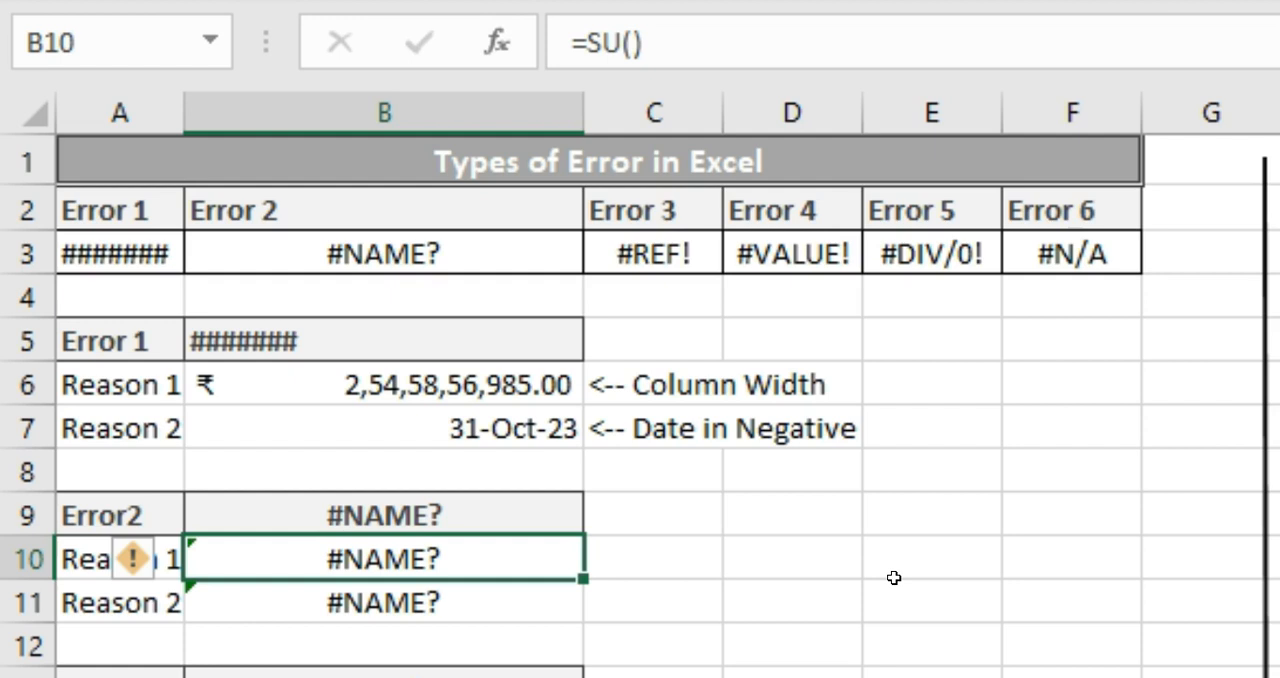
key(F2)
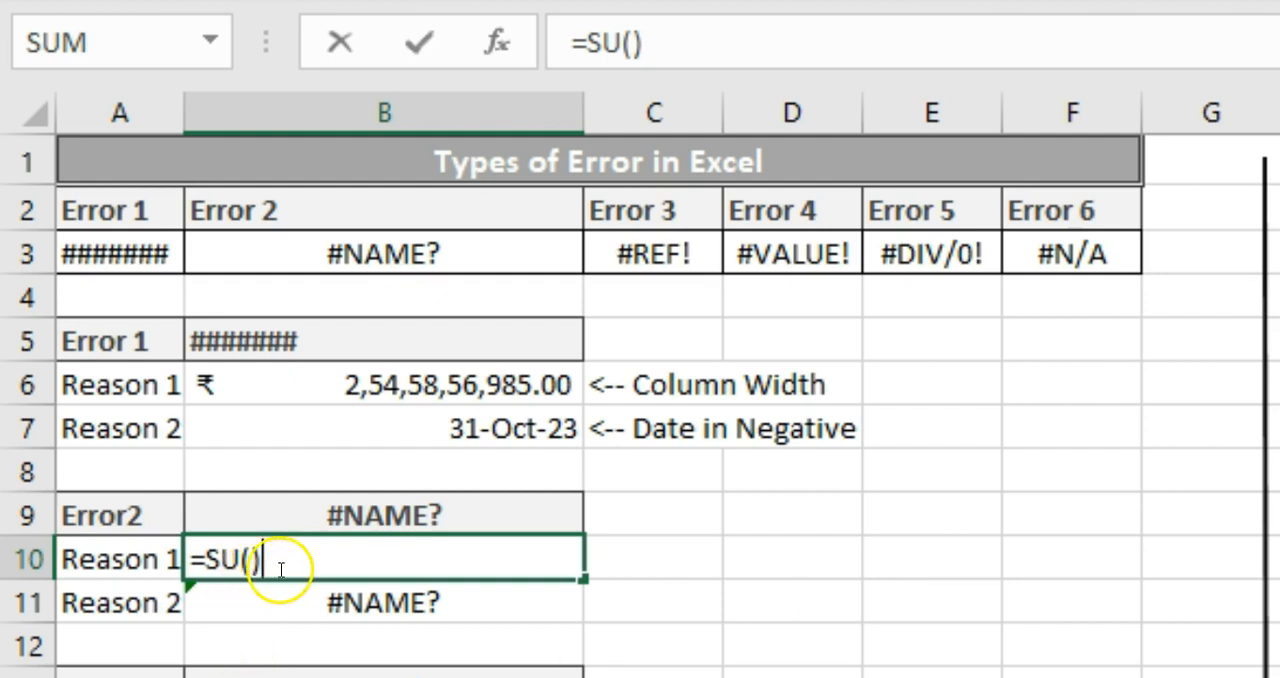
key(BackSpace)
key(BackSpace)
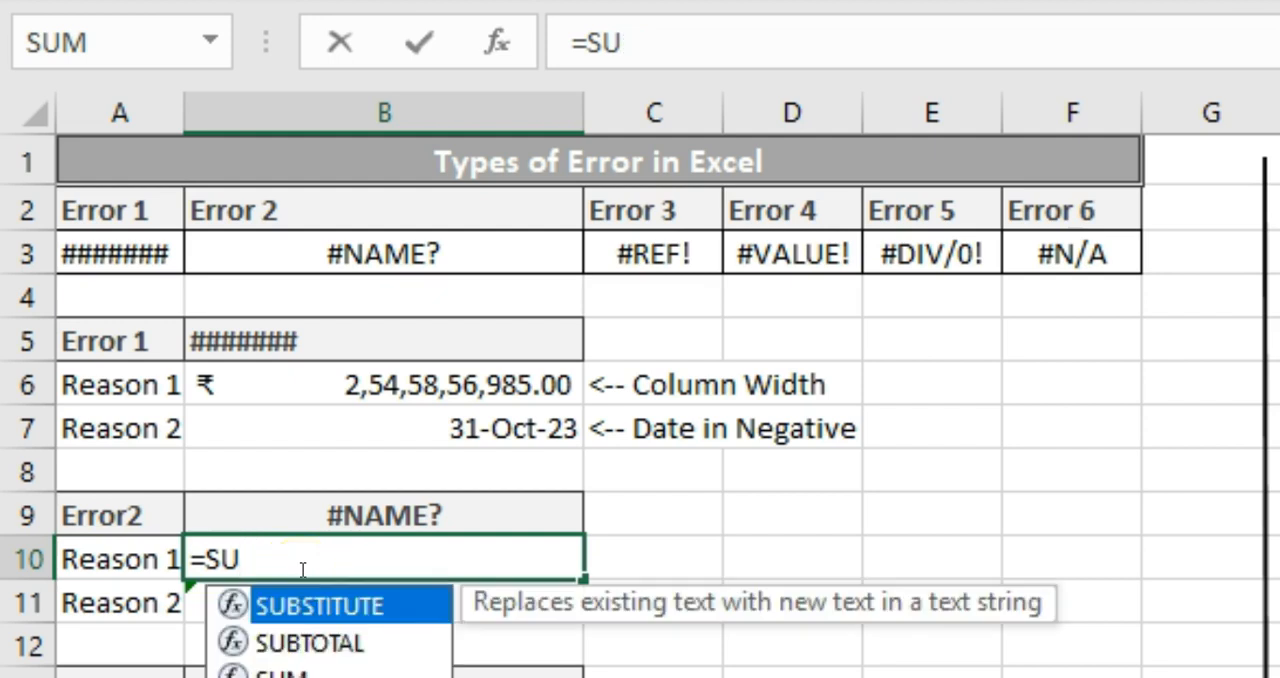
text(m)
key(BackSpace)
key(BackSpace)
text(um()
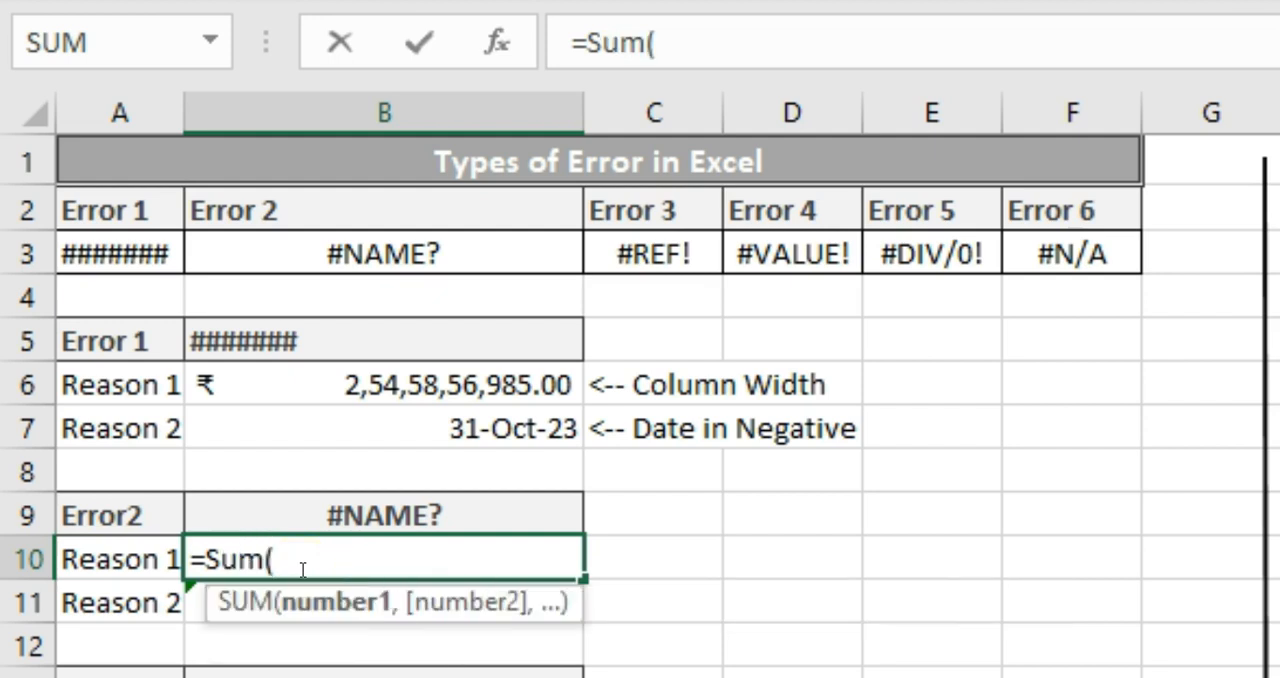
text(H13:H14)
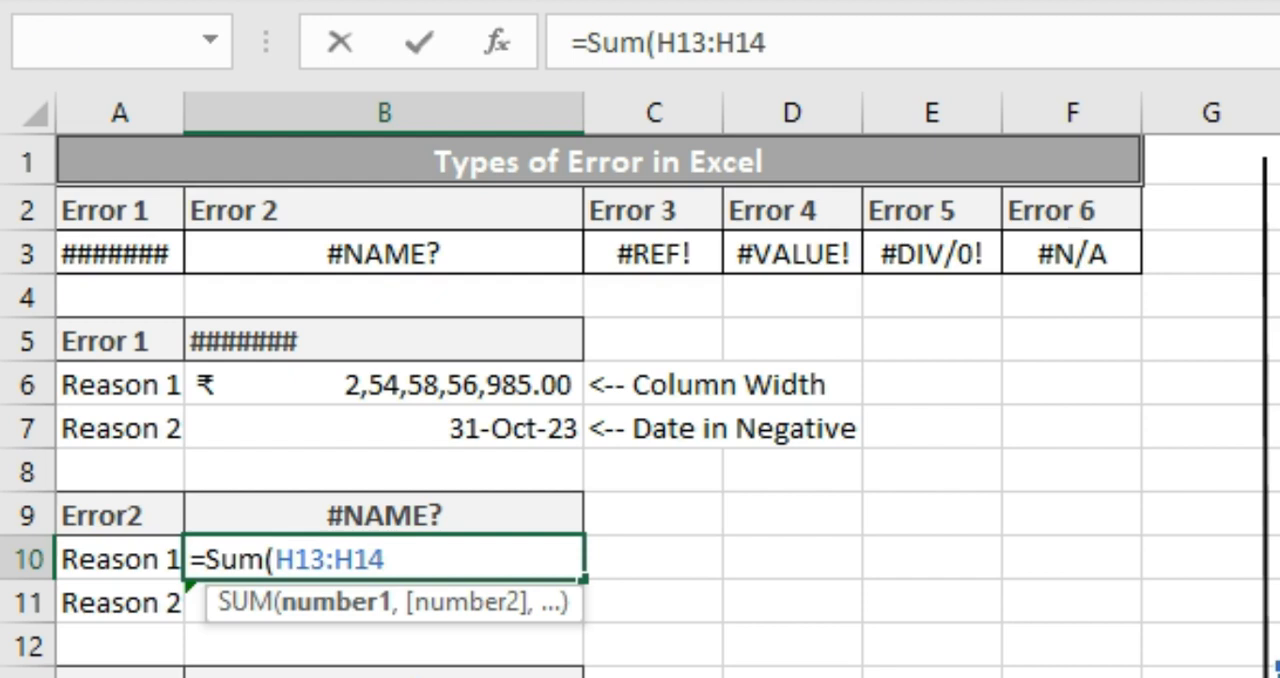
text())
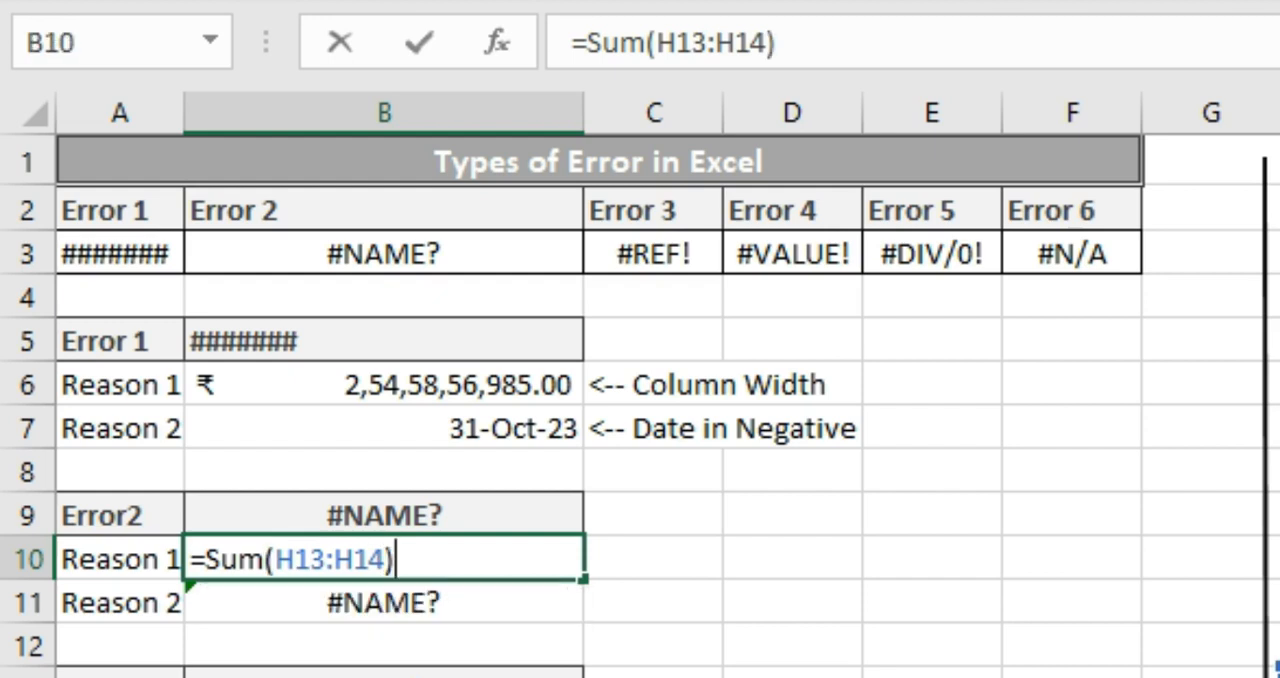
key(Return)
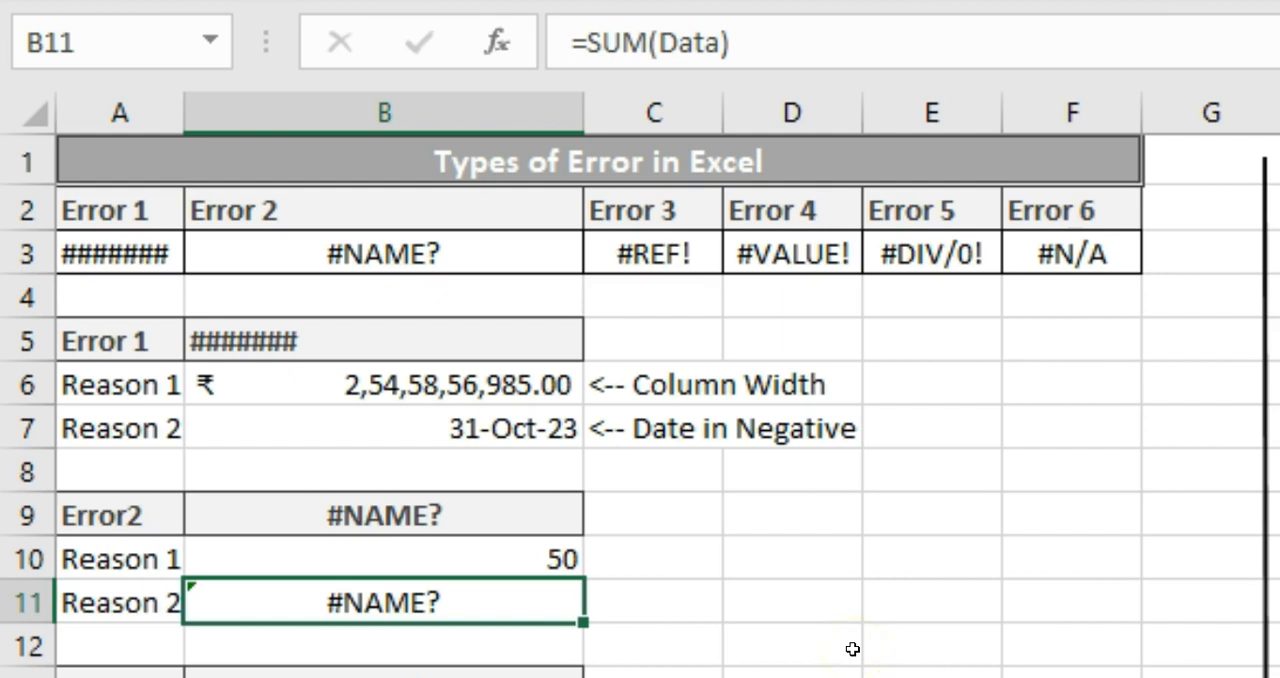
Define the name Data for the range H13:H14, as used by the SUM formula in B11
key(F2)
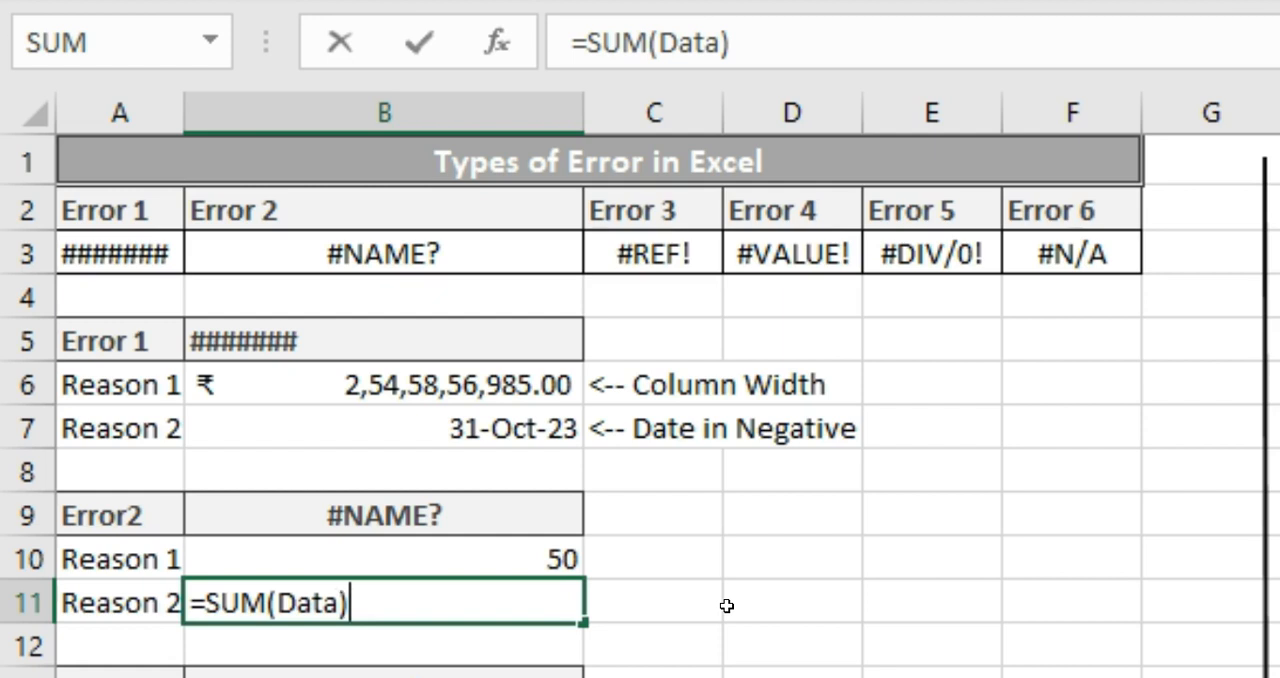
key(ctrl+Return)
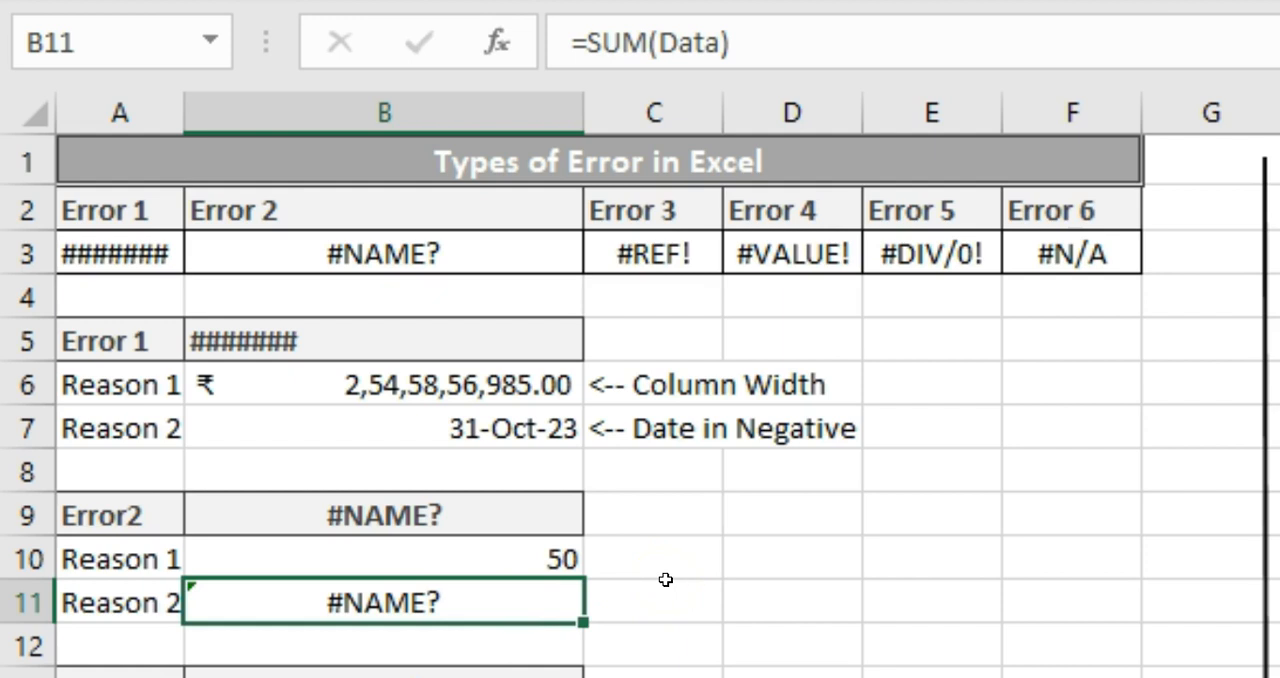
key(F2)
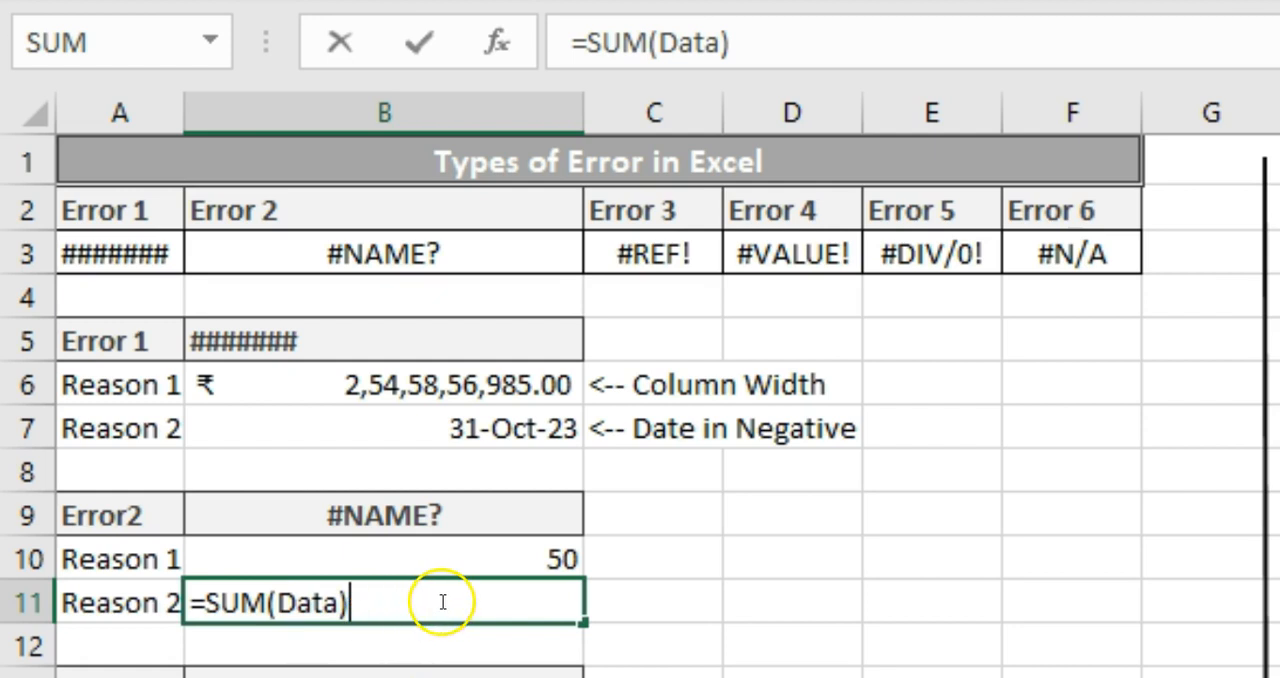
key(ctrl+Return)
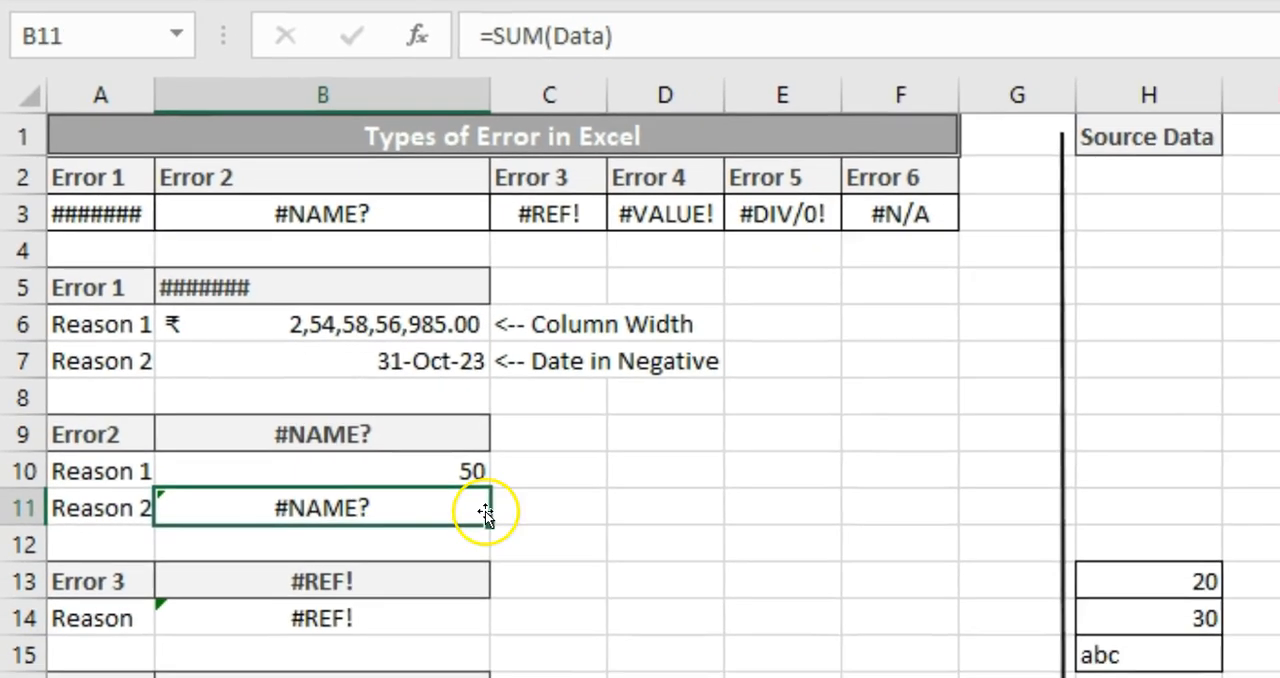
drag(1180, 571, 1187, 598)
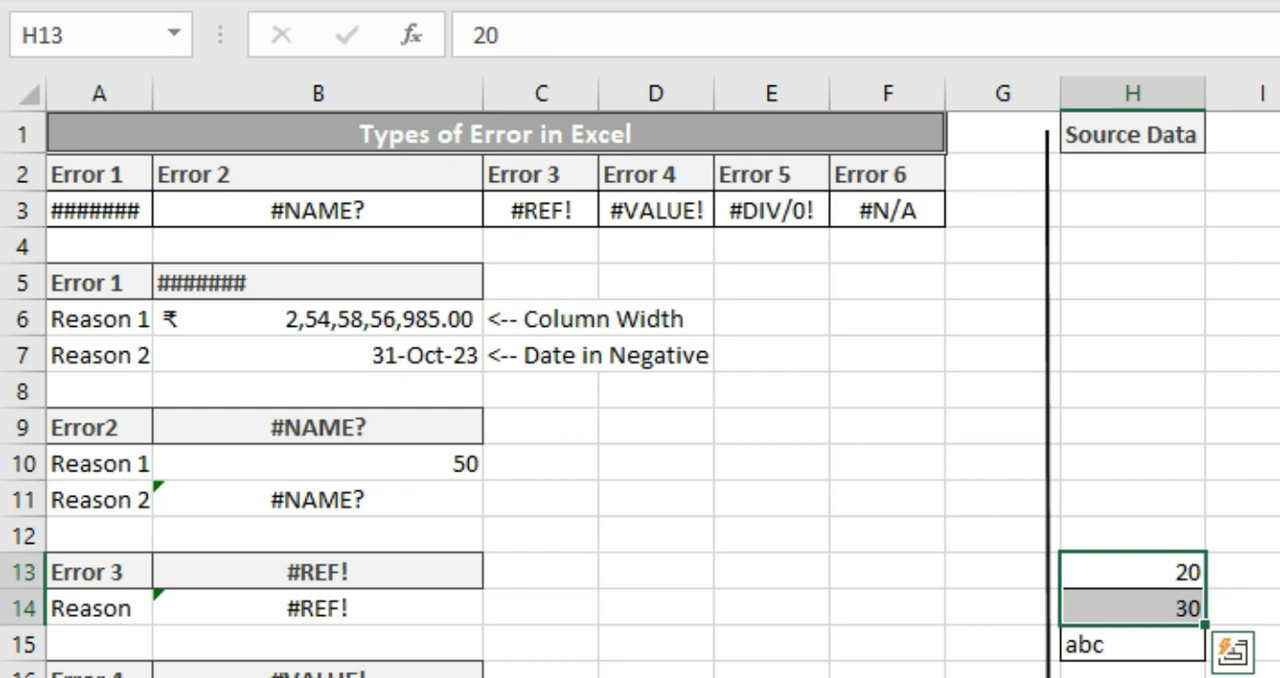
click(88, 34)
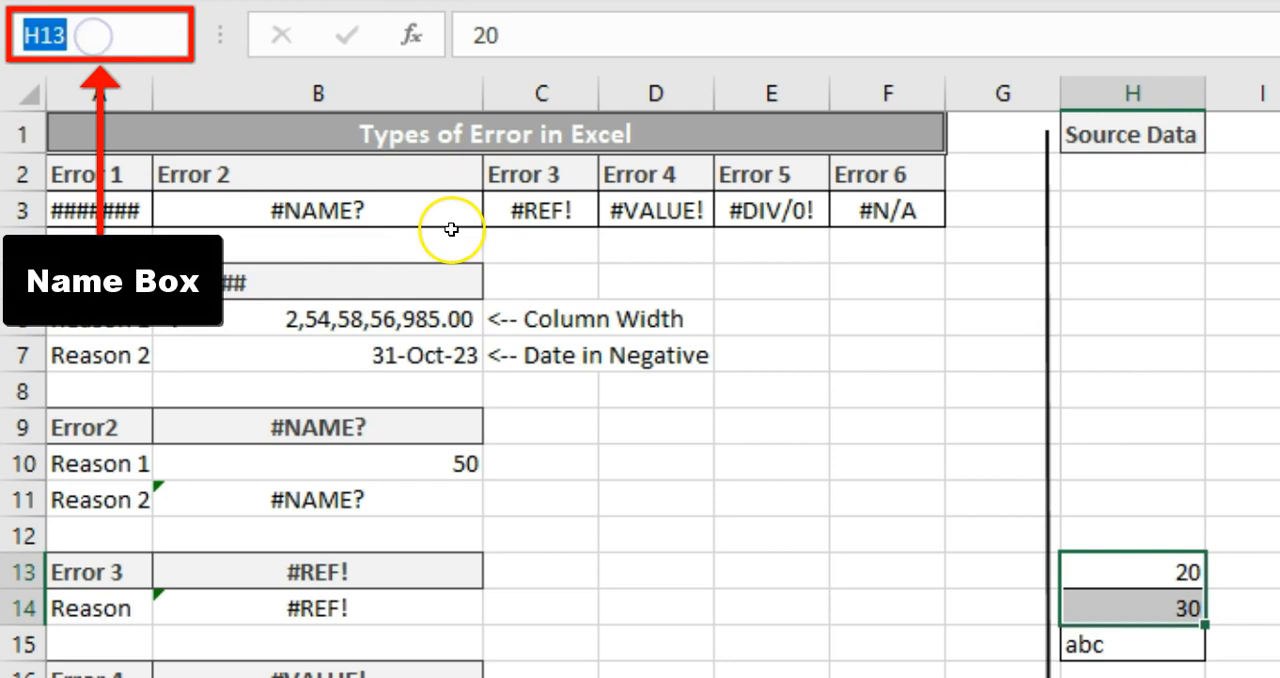
text(Data)
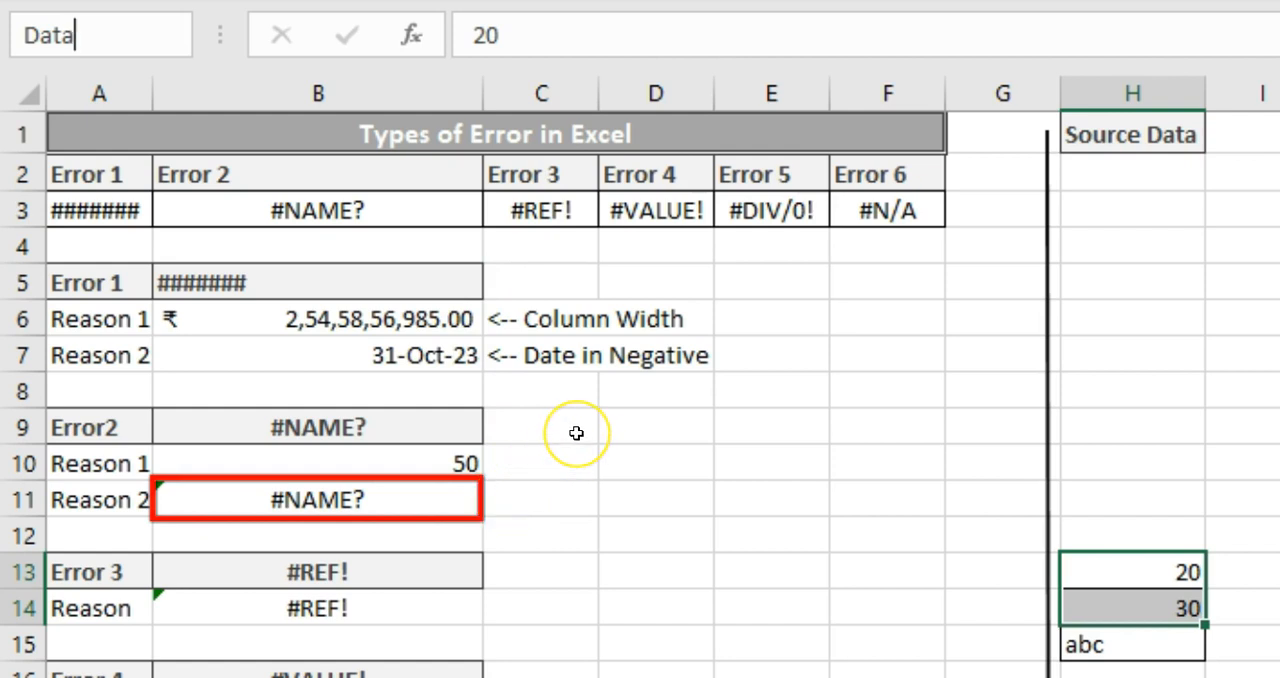
key(Return)
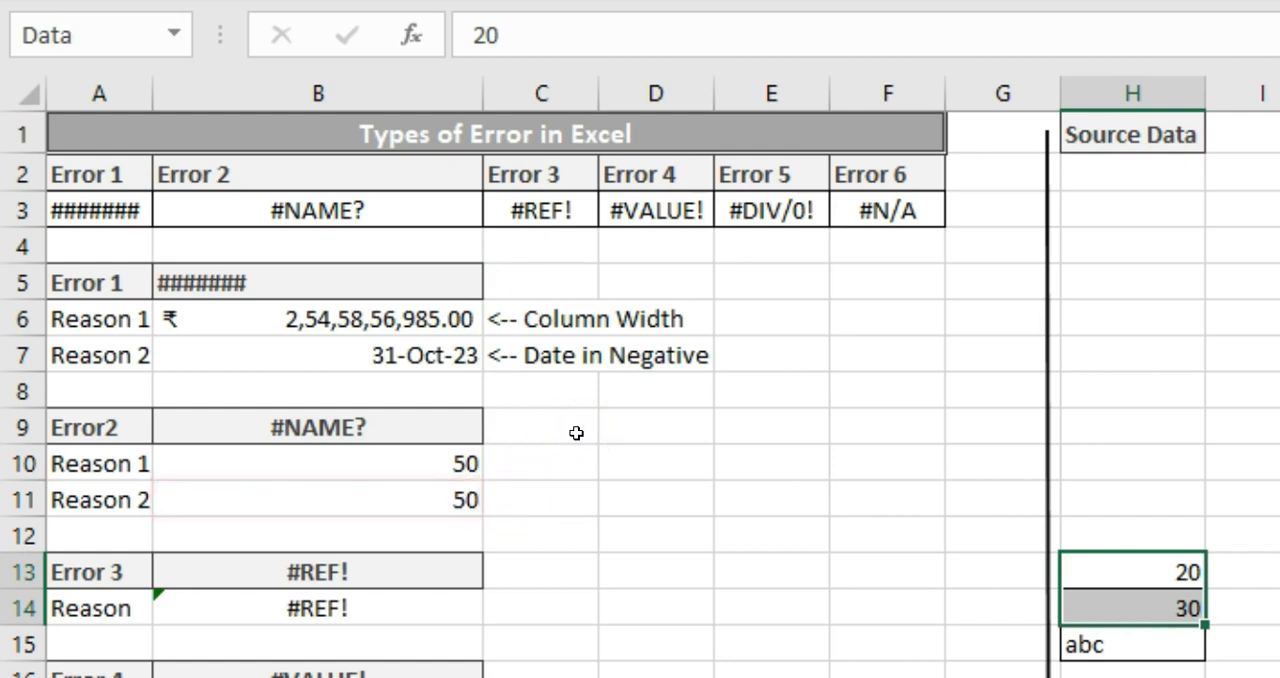
Check the formula in B11 and the workbook's list of defined names
click(451, 493)
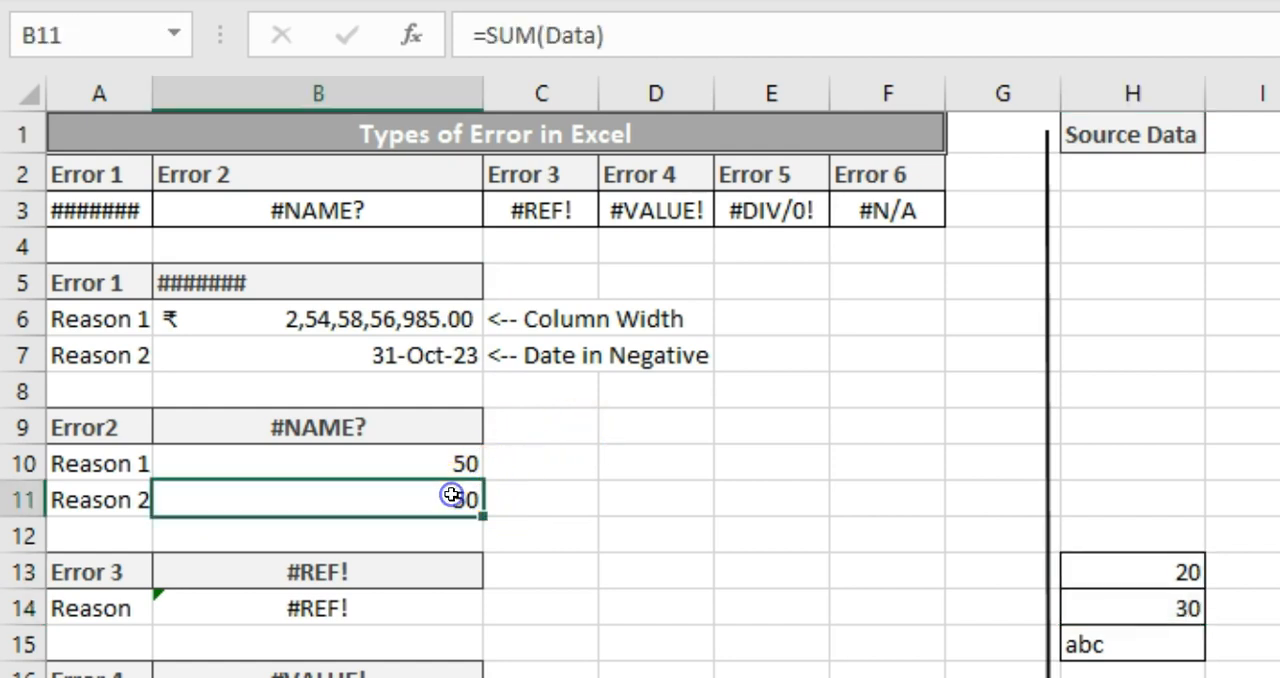
double_click(451, 493)
key(Escape)
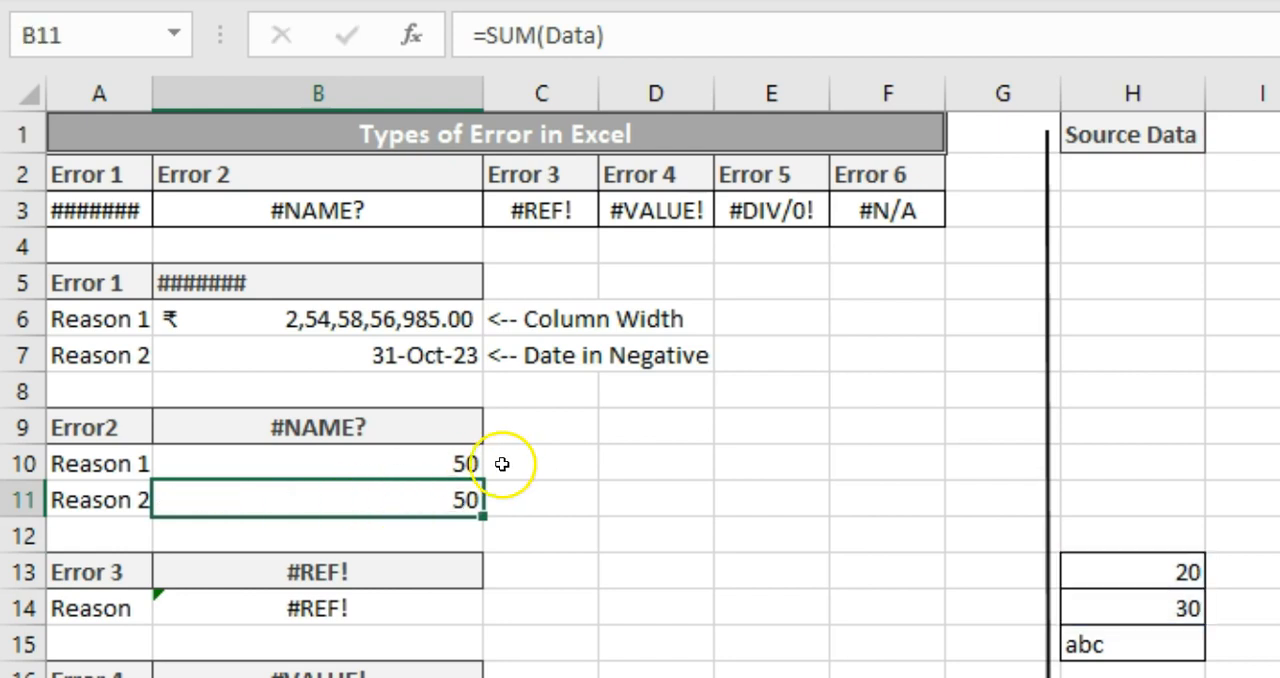
click(175, 33)
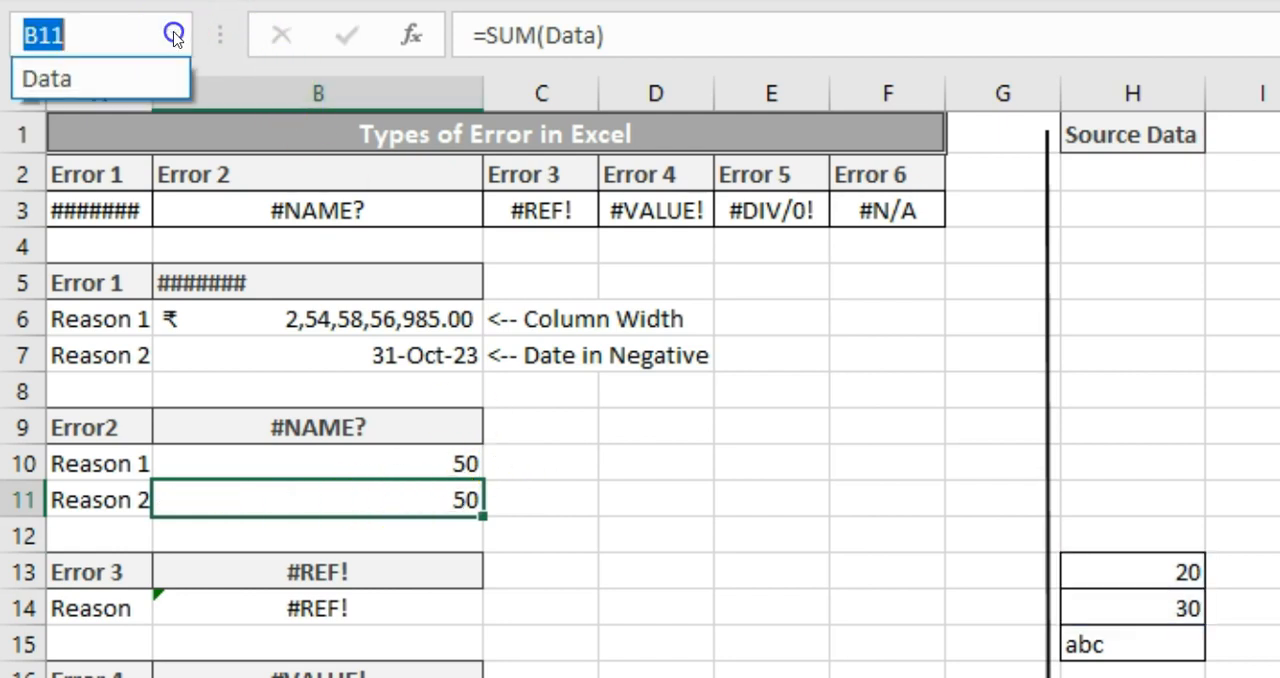
click(460, 580)
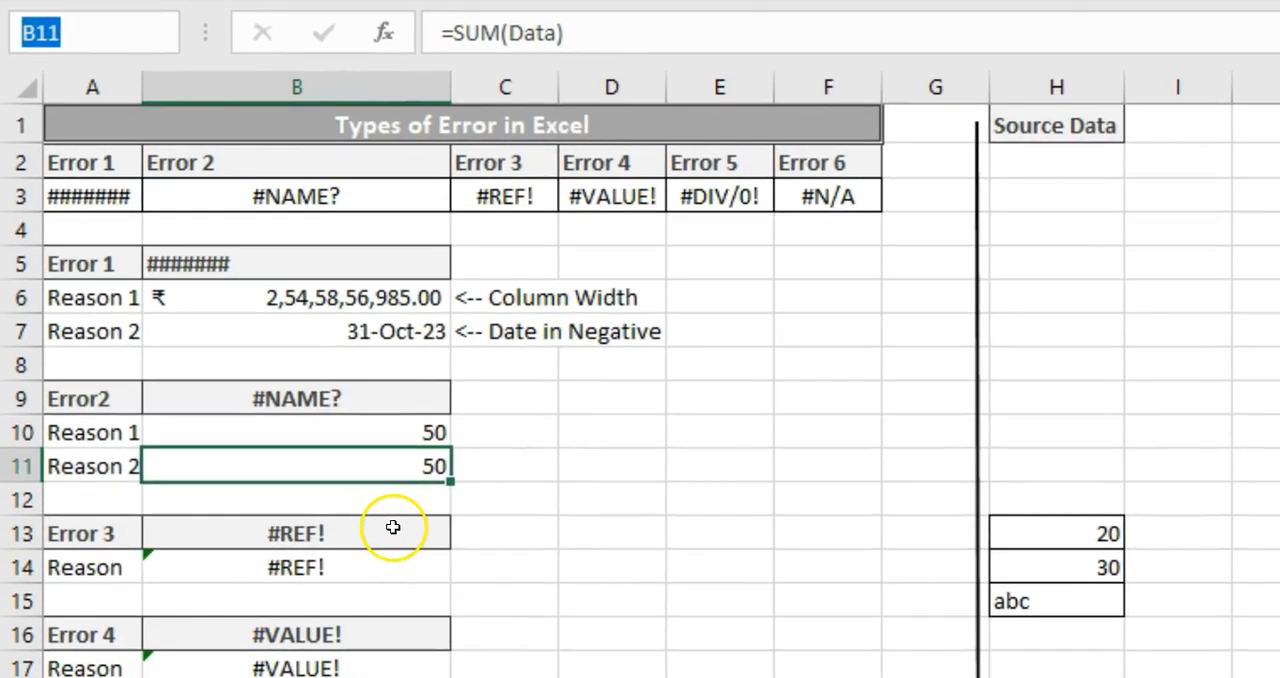
Examine the formula in the Error 3 reason cell B14
click(425, 576)
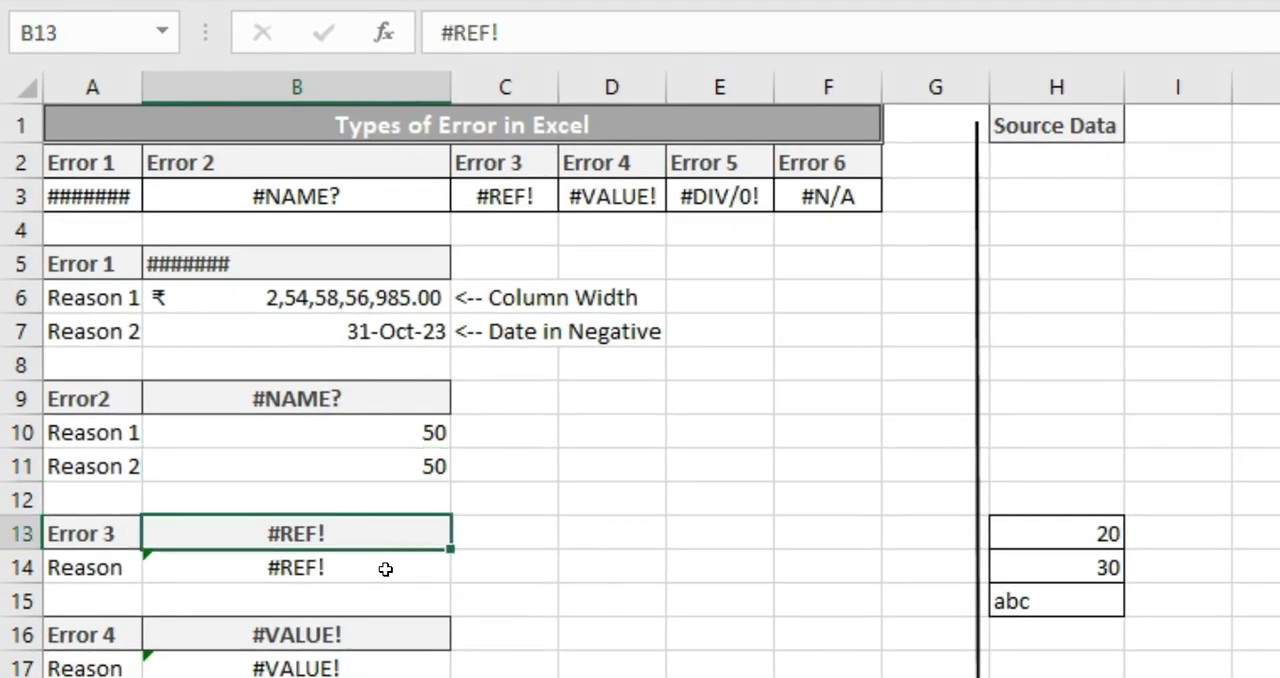
click(386, 569)
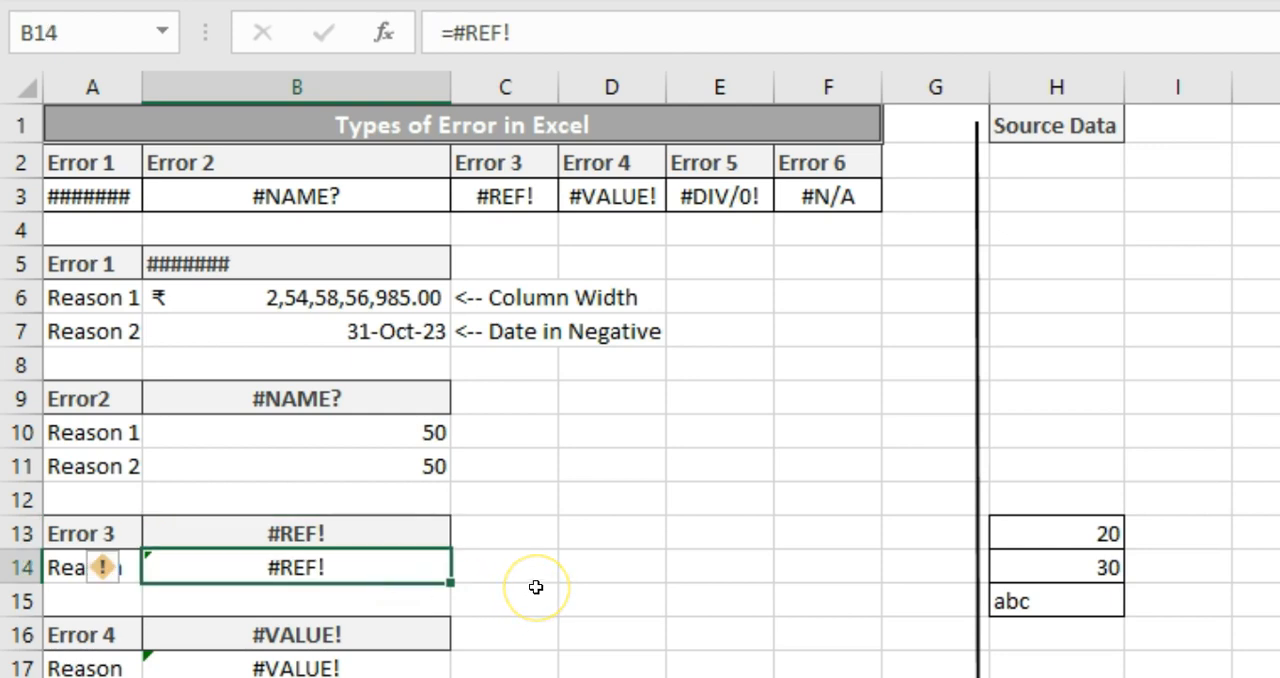
key(F2)
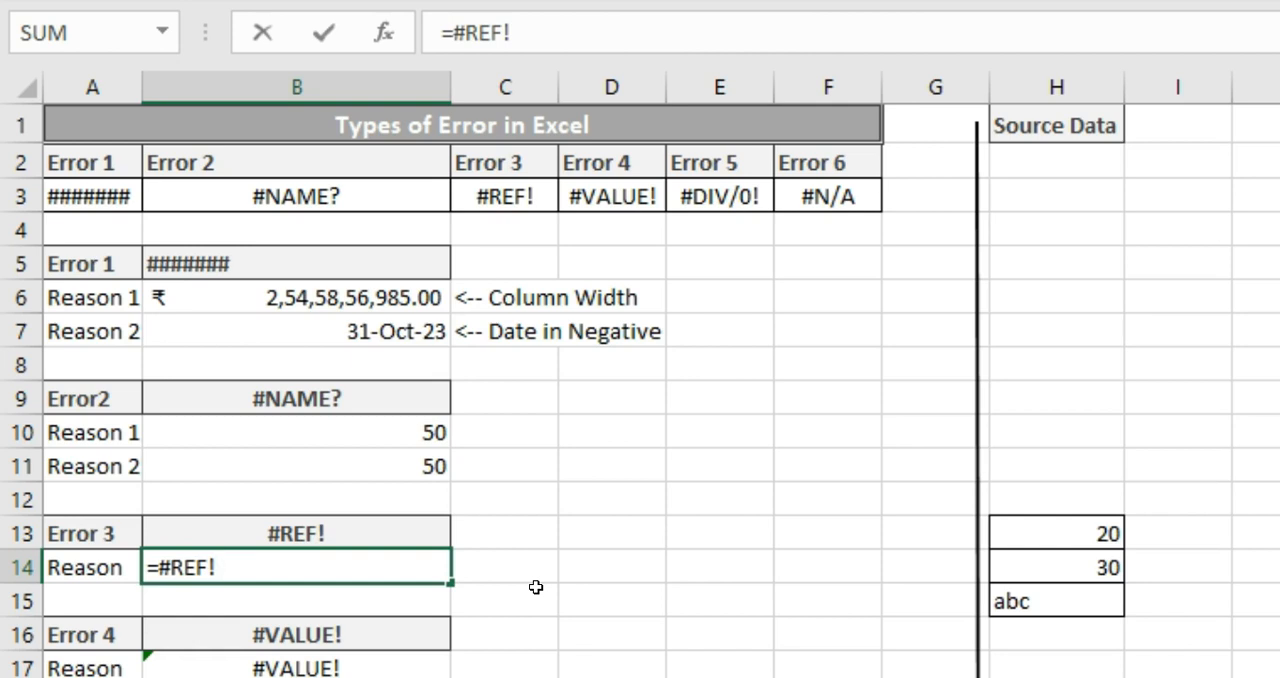
key(Escape)
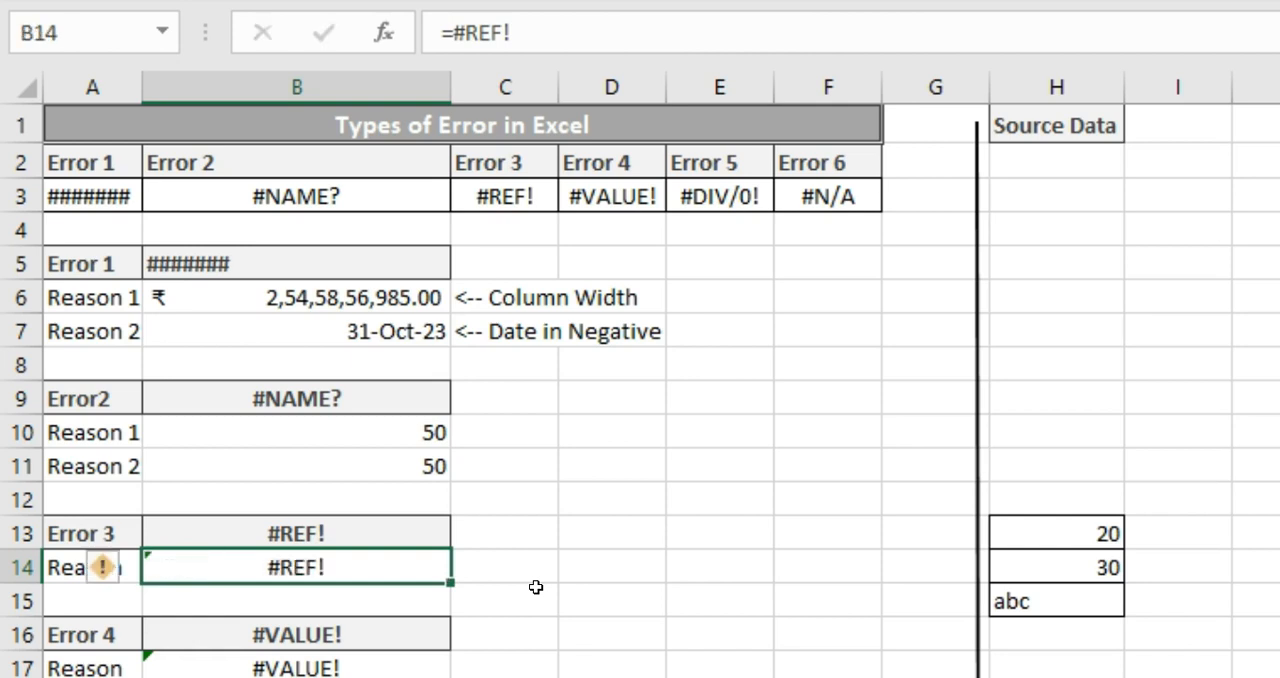
key(F2)
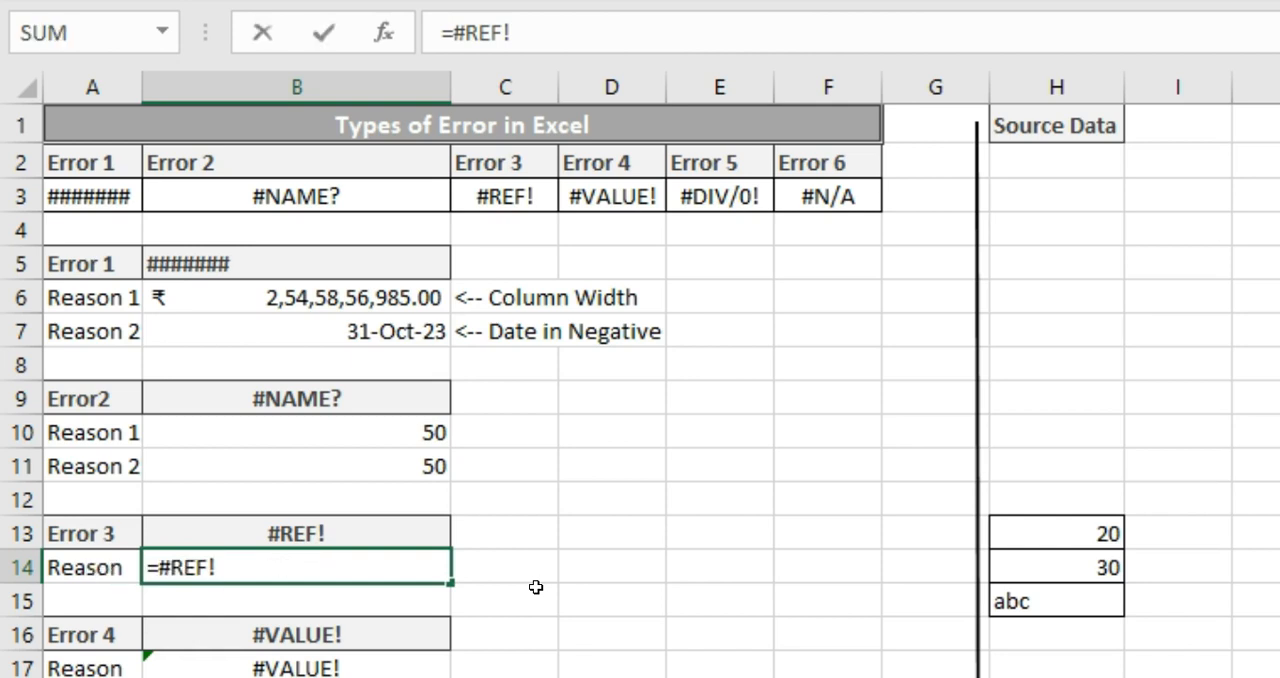
key(Escape)
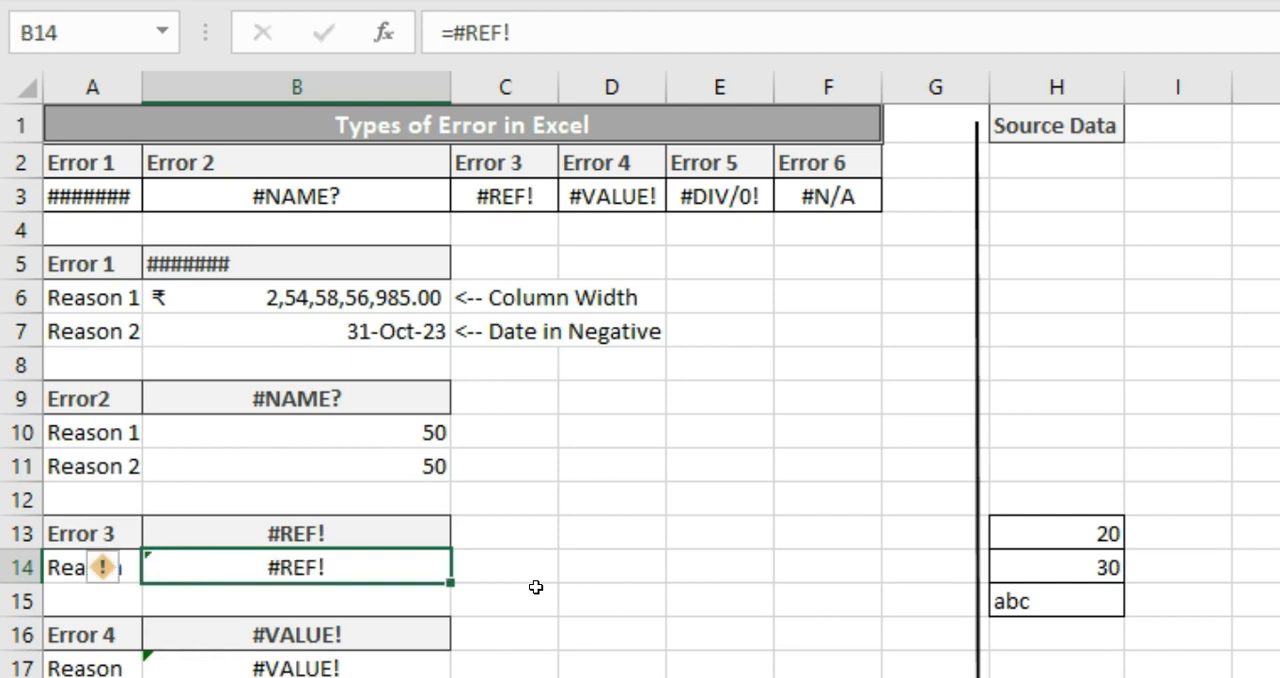
Replace the broken reference in B14 so the formula reads =J1
key(F2)
key(BackSpace)
key(BackSpace)
key(BackSpace)
key(BackSpace)
key(BackSpace)
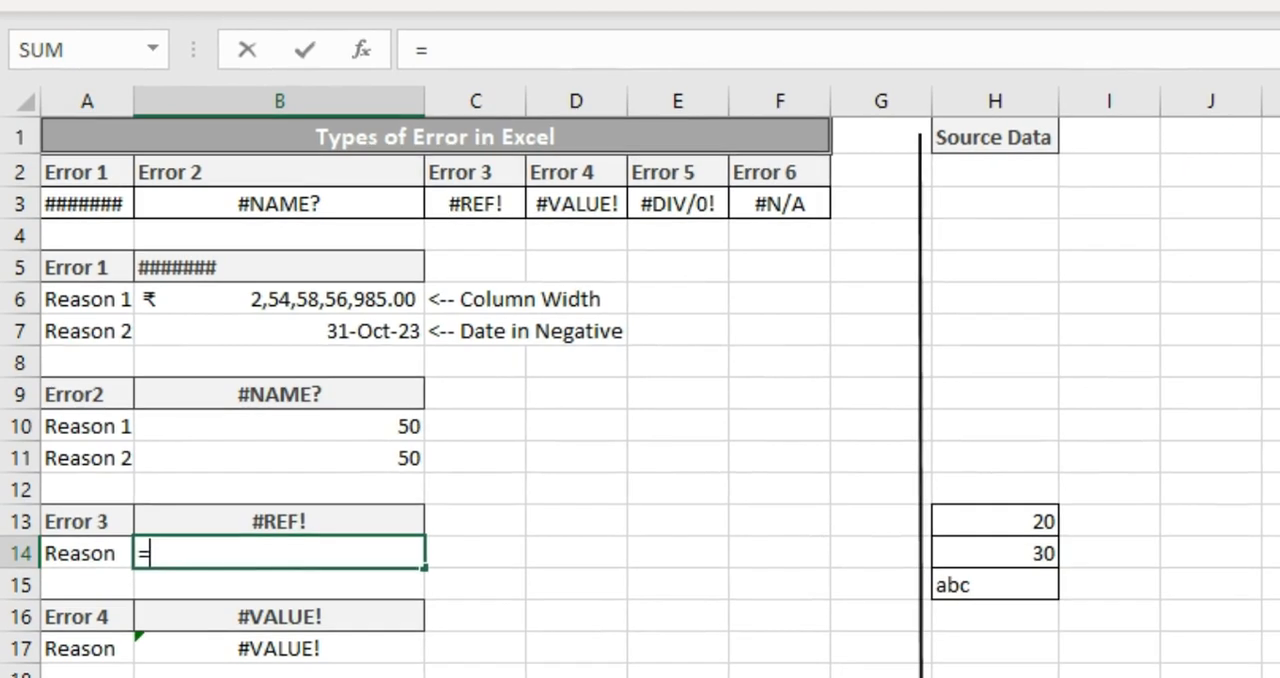
click(1226, 140)
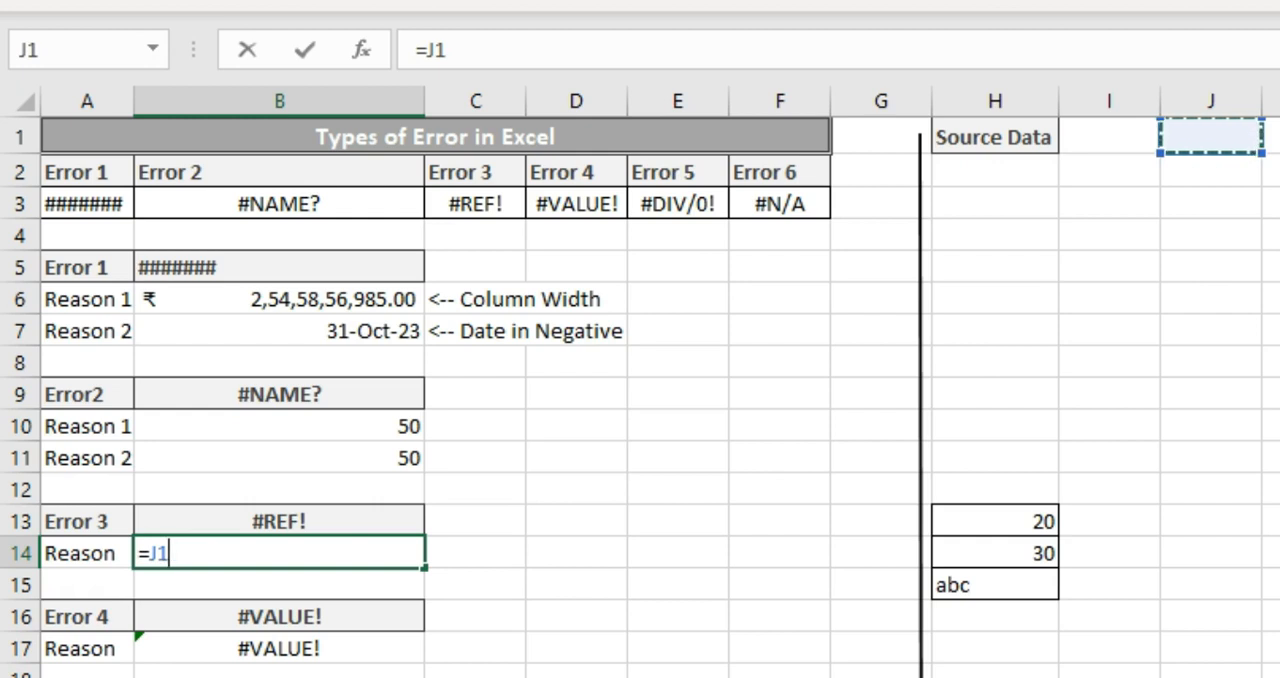
key(Return)
key(Up)
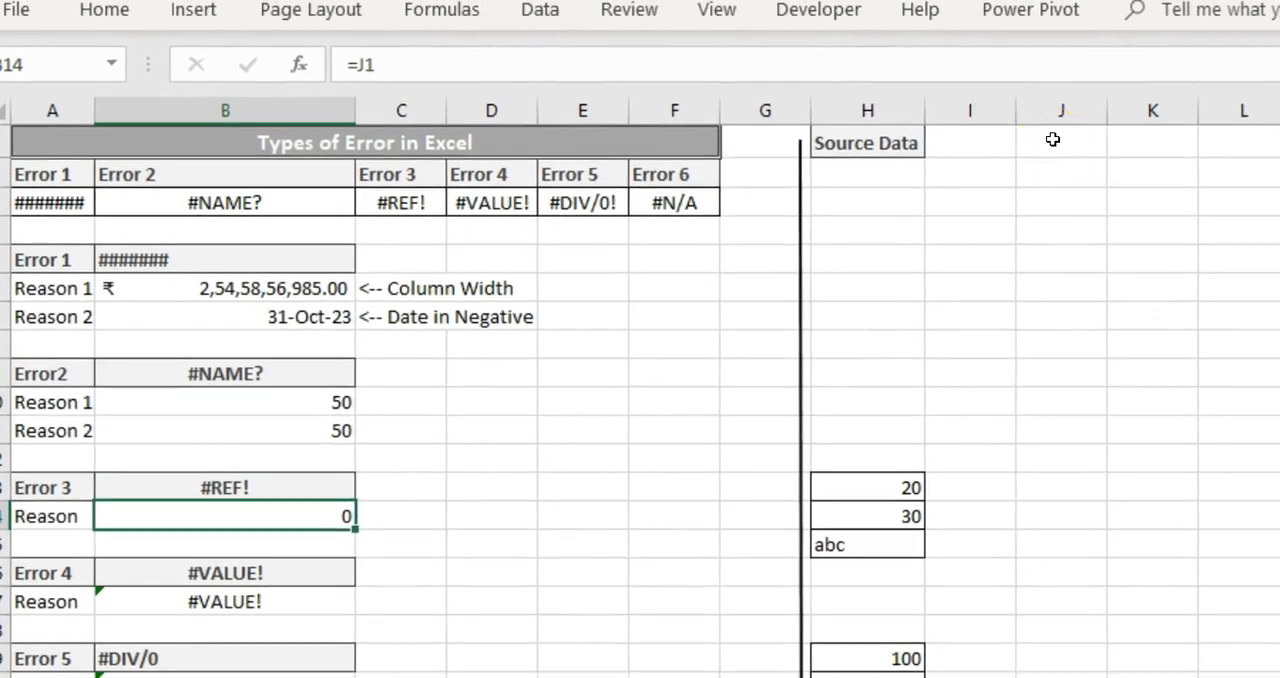
Delete cell J1 with the Shift cells left option and check the formula in B14 that refers to it
right_click(1053, 139)
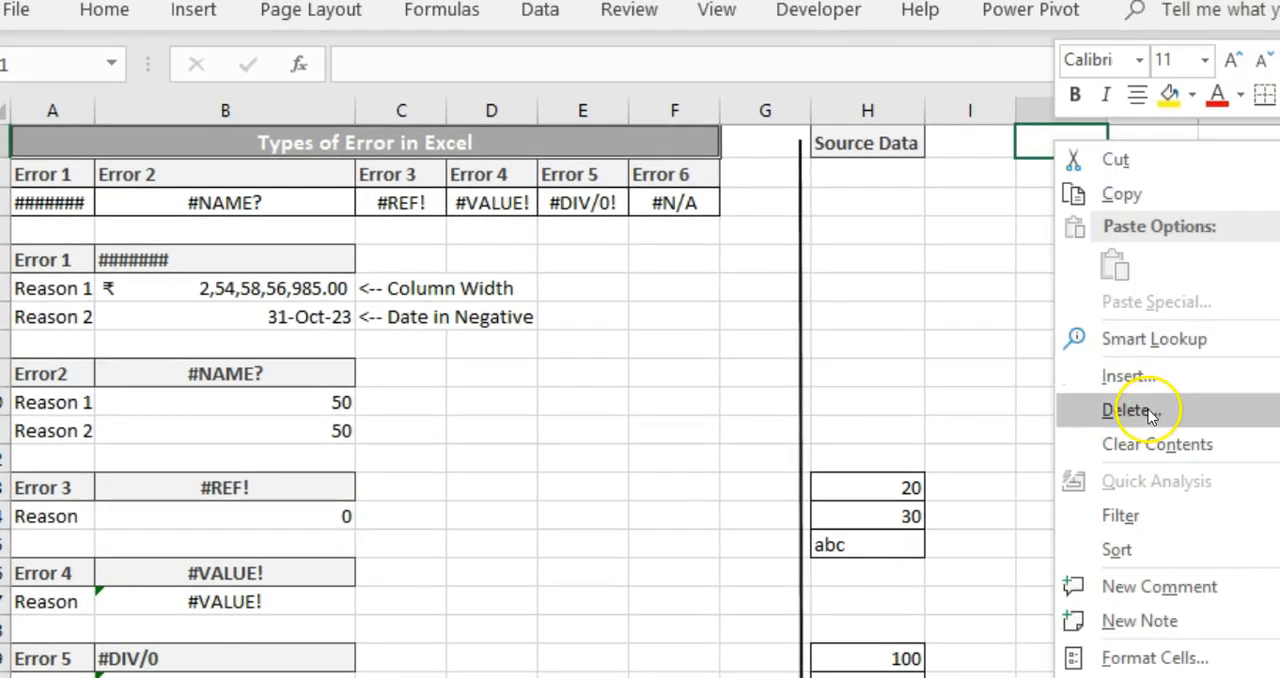
click(1148, 412)
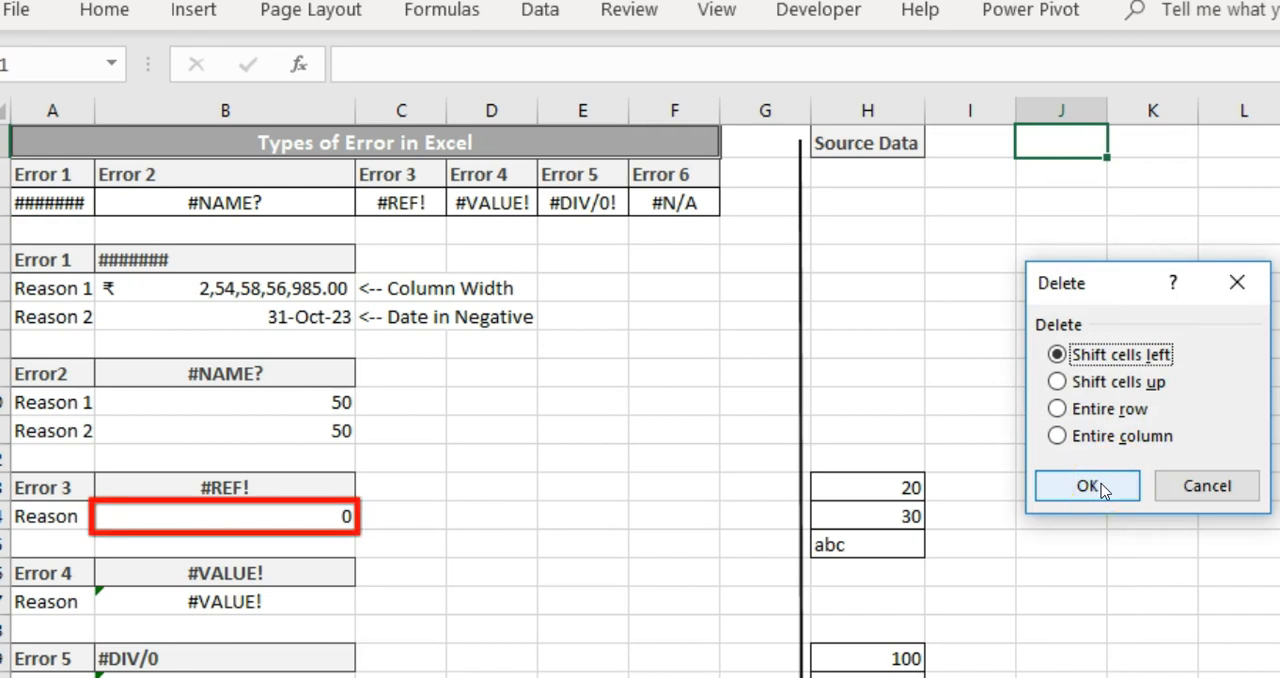
click(1099, 487)
click(316, 513)
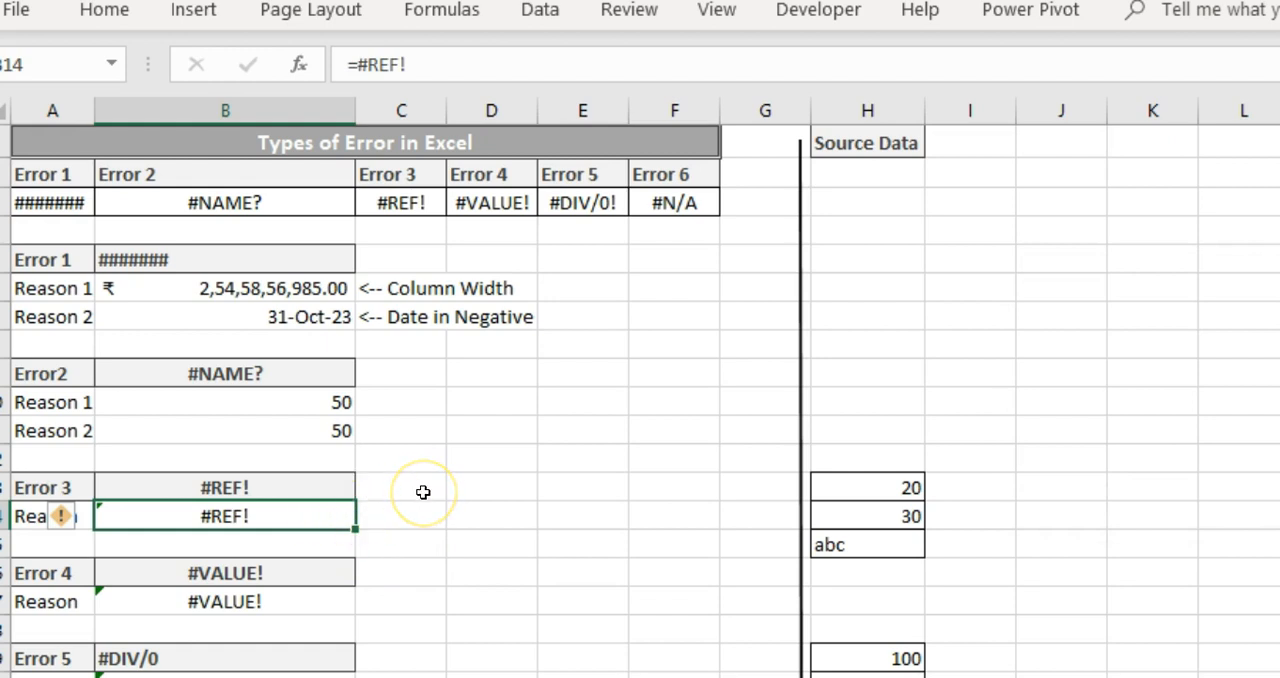
key(F2)
key(Escape)
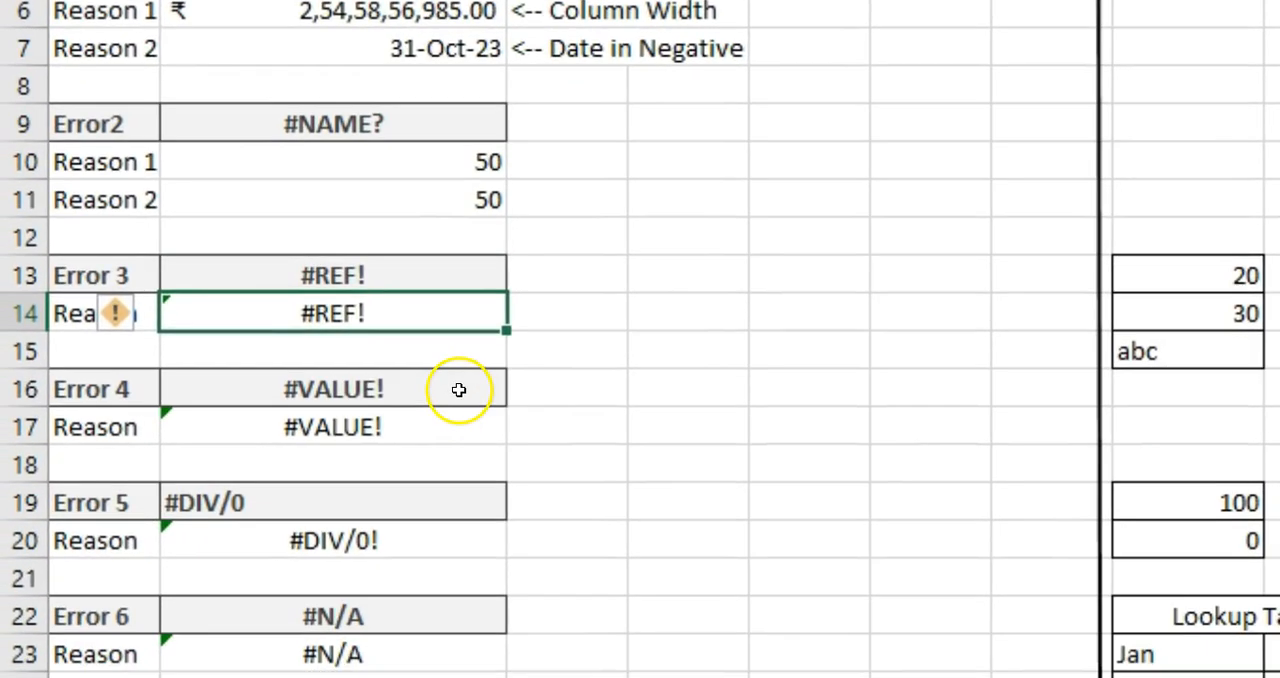
Remove the reference to the text cell H15 from the Error 4 formula in B17, leaving =H13+H14
click(317, 573)
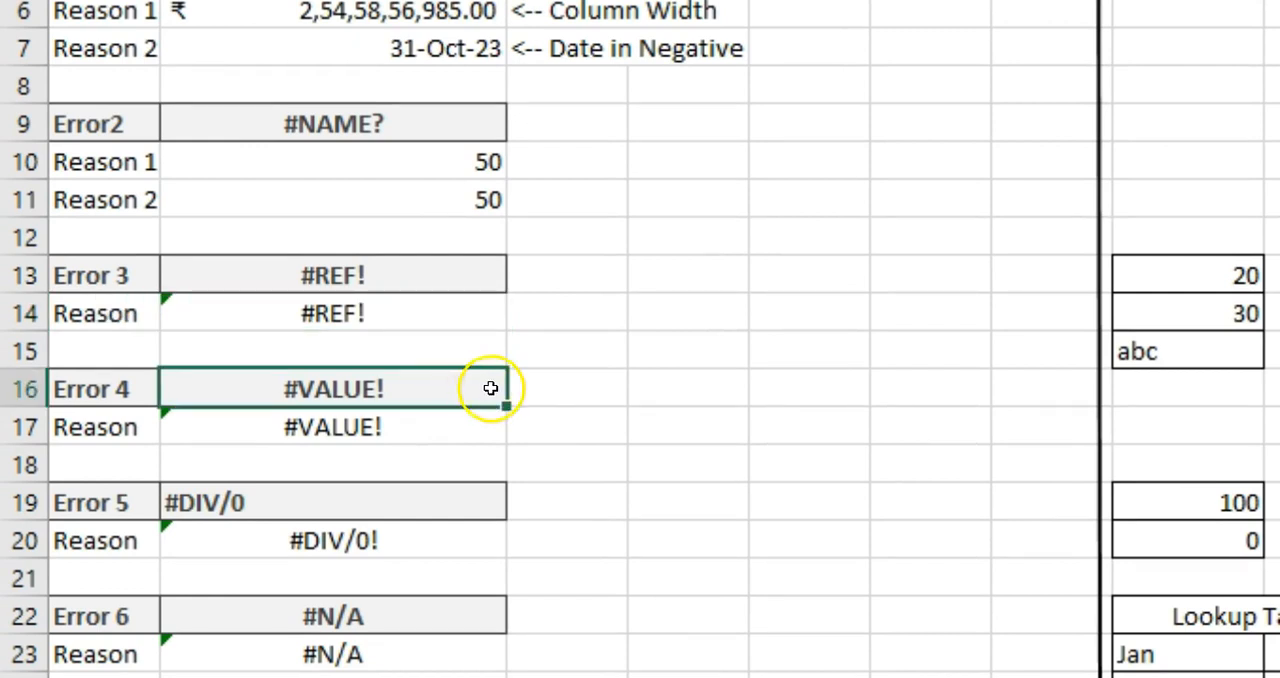
click(459, 438)
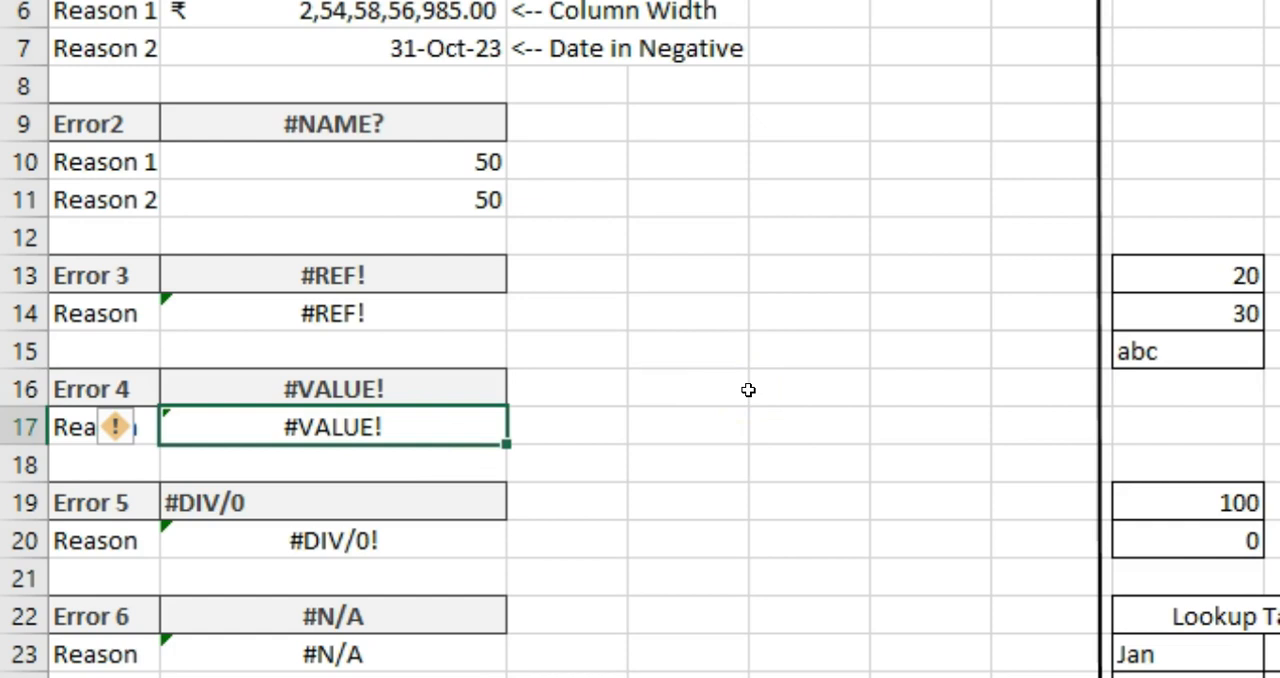
key(F2)
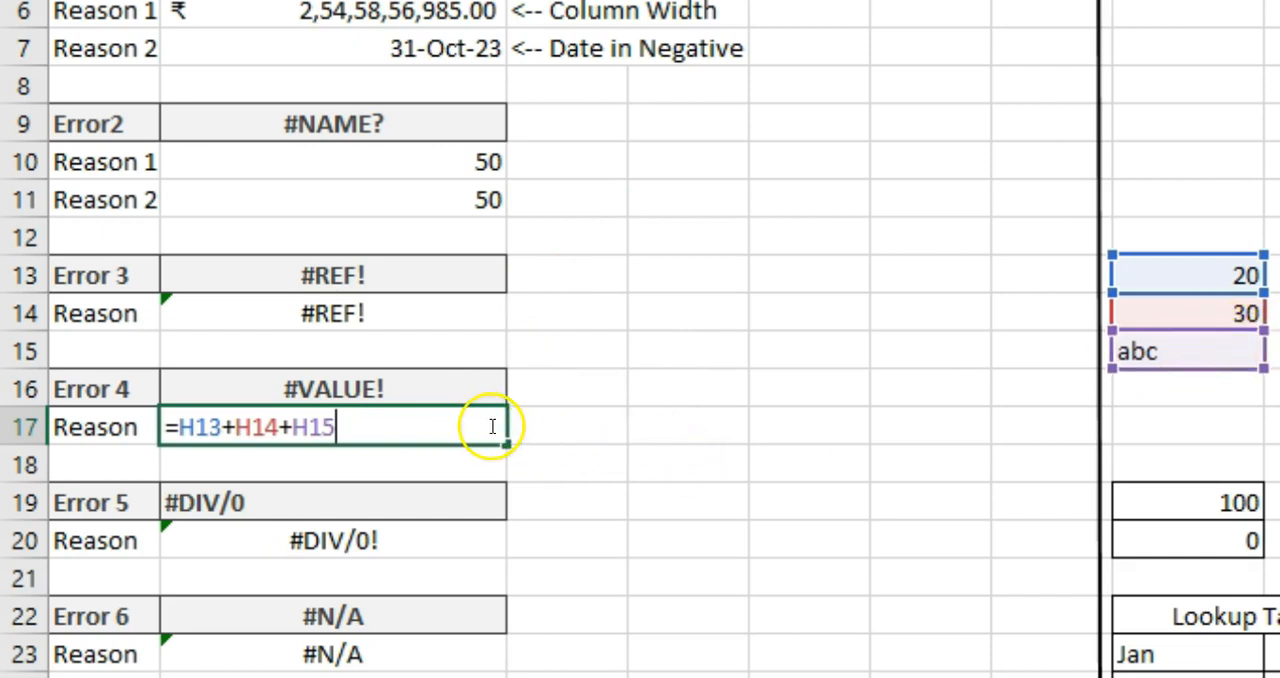
key(BackSpace)
key(BackSpace)
key(BackSpace)
key(BackSpace)
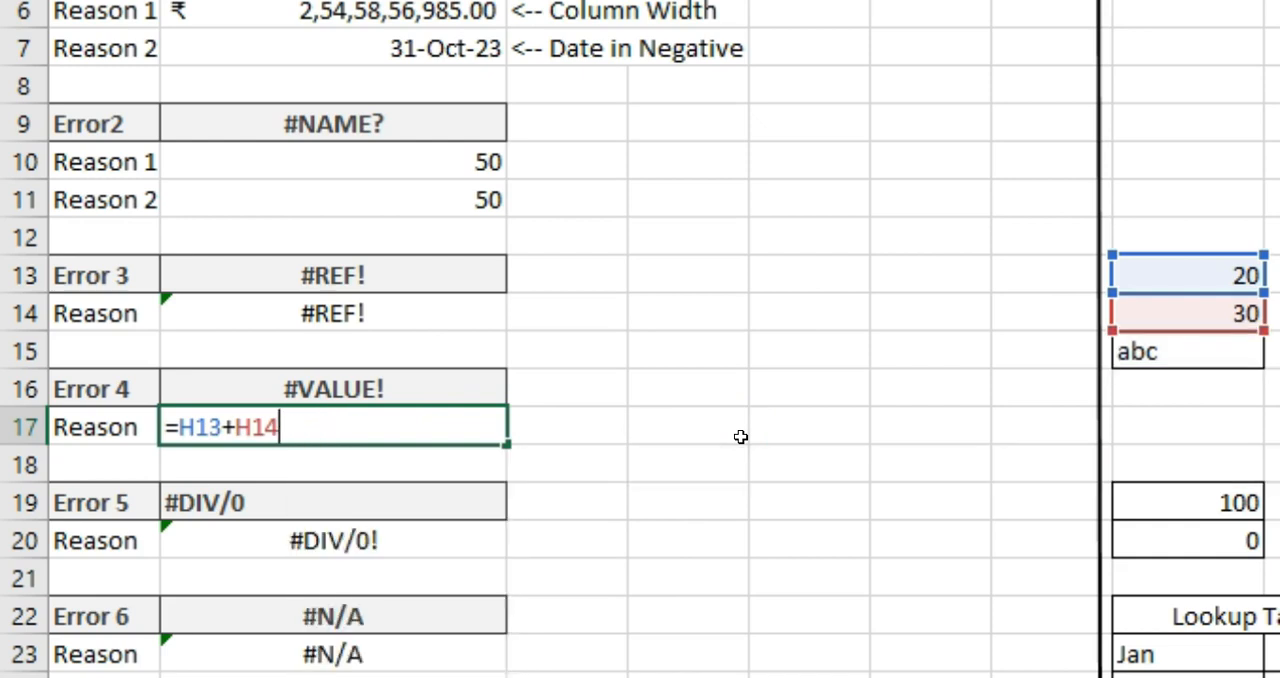
key(Return)
key(Up)
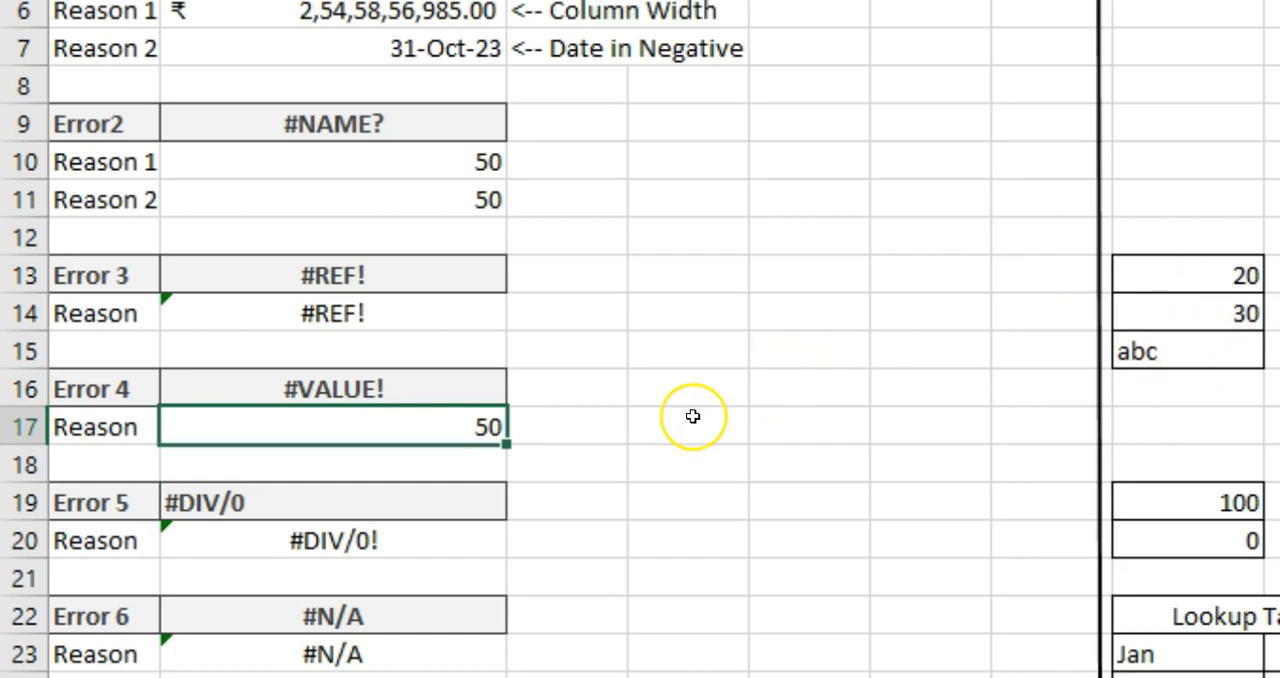
Check the Error 5 division formula in B20 and set its divisor cell H20 to 10
click(401, 502)
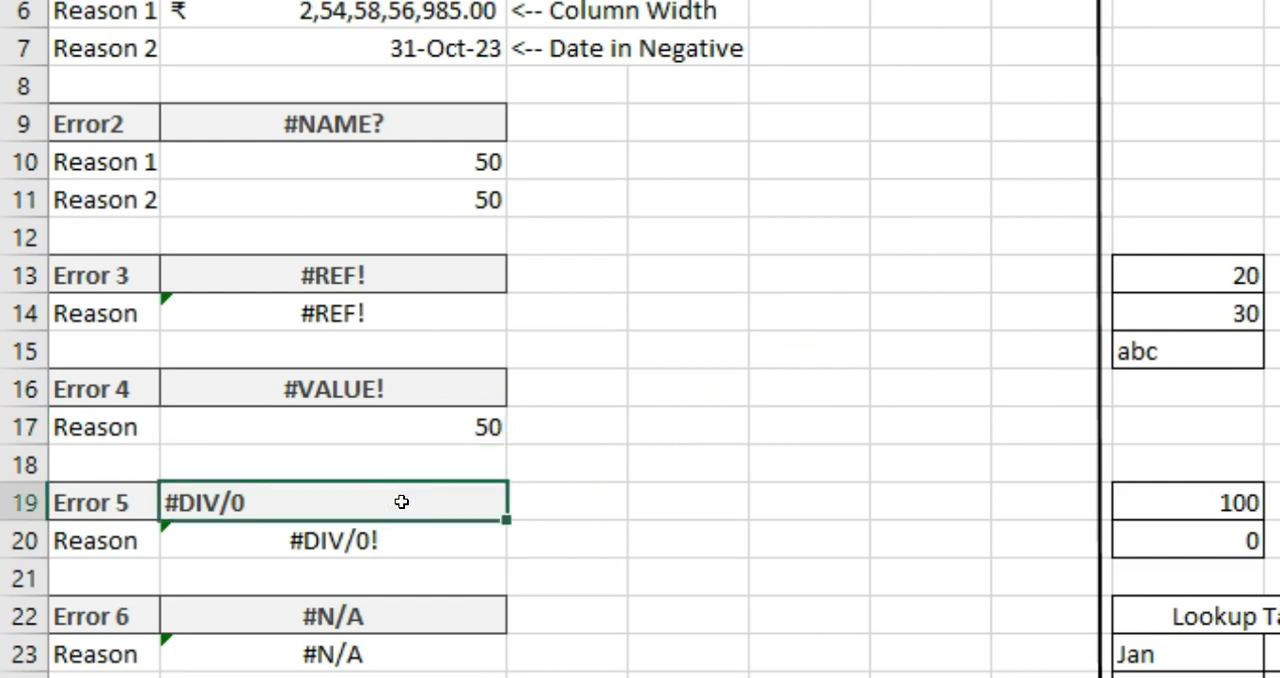
click(426, 541)
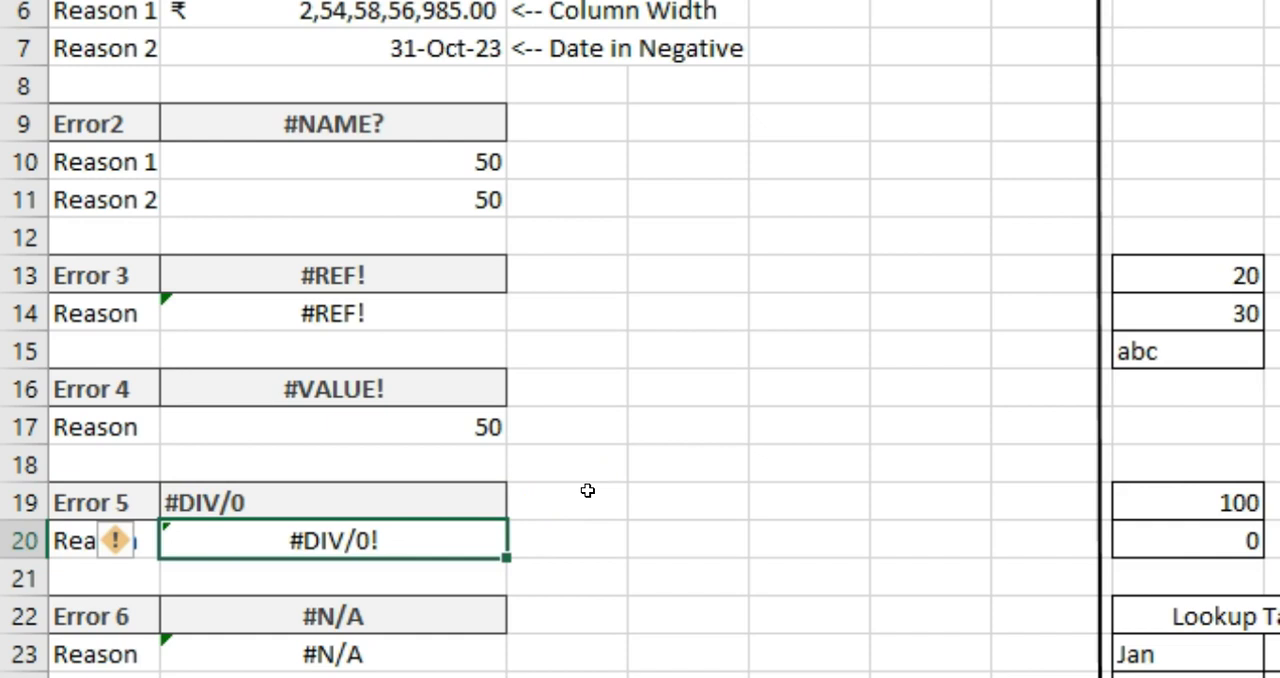
key(F2)
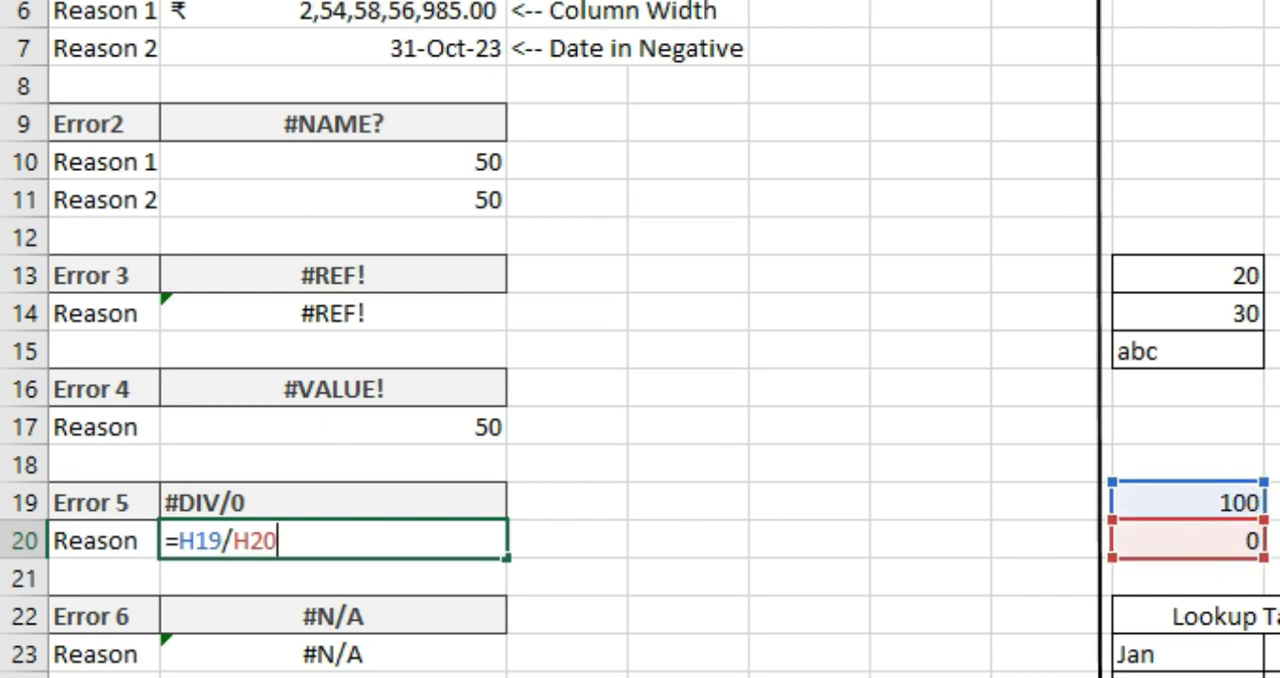
key(ctrl+Return)
click(1235, 541)
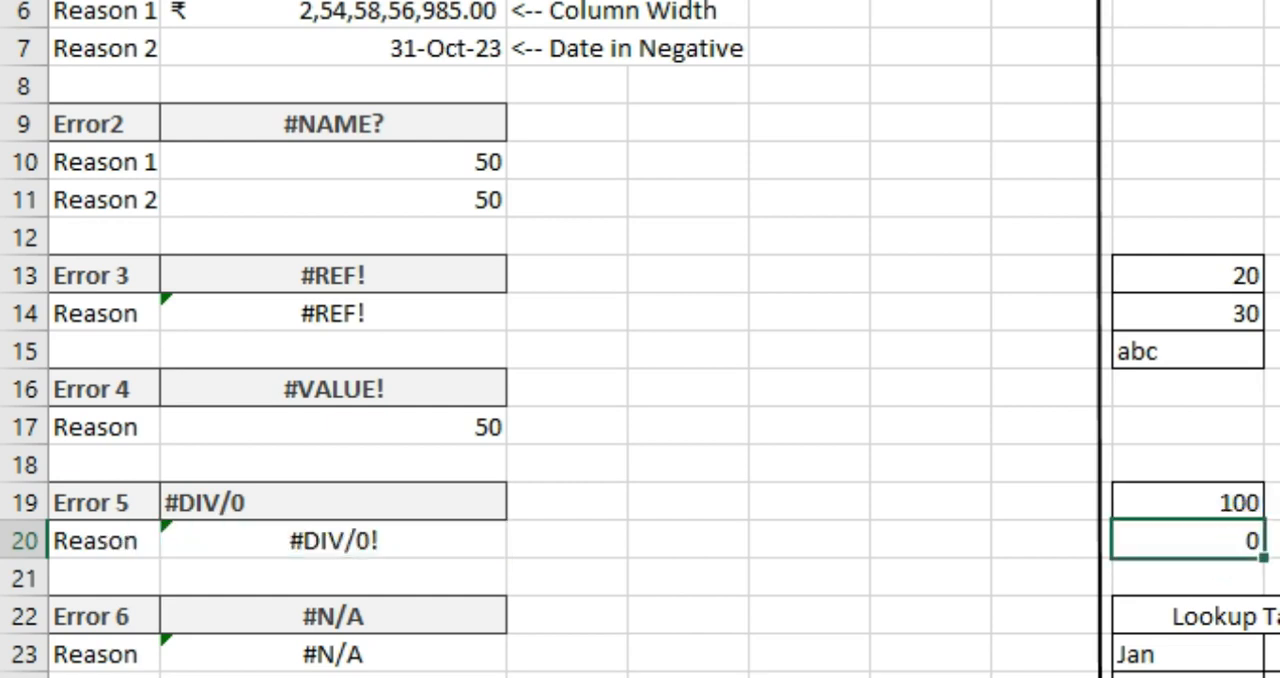
text(10)
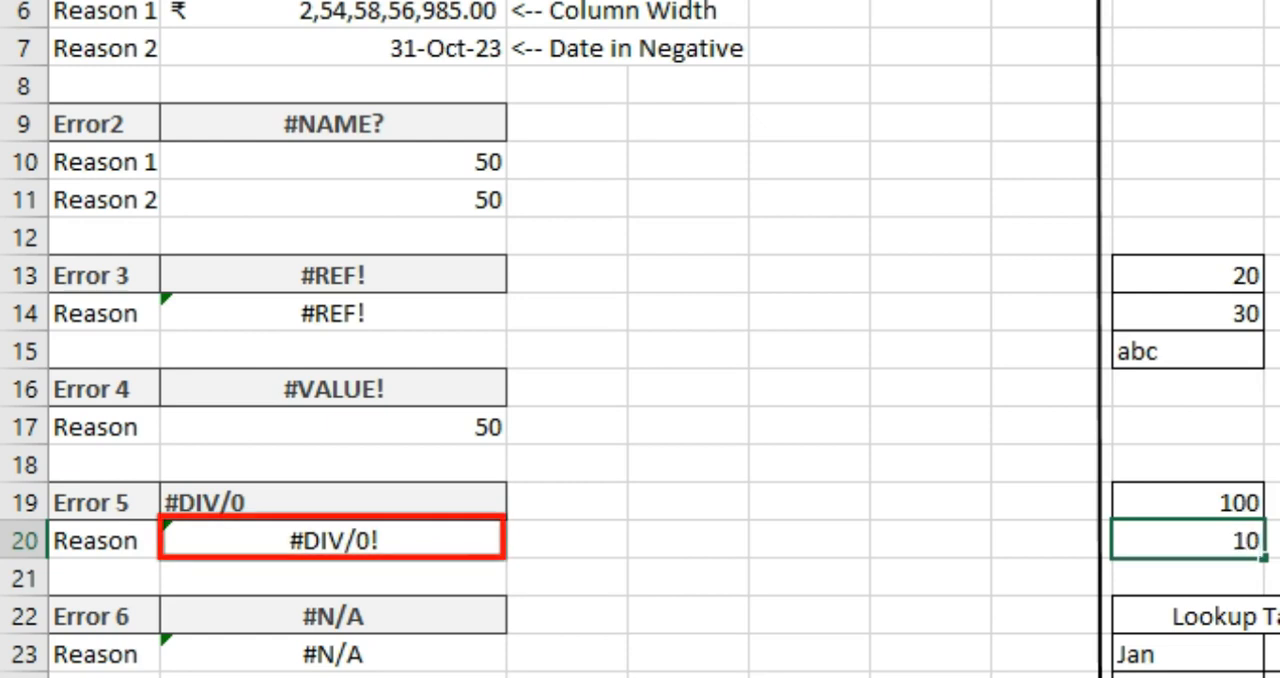
key(Return)
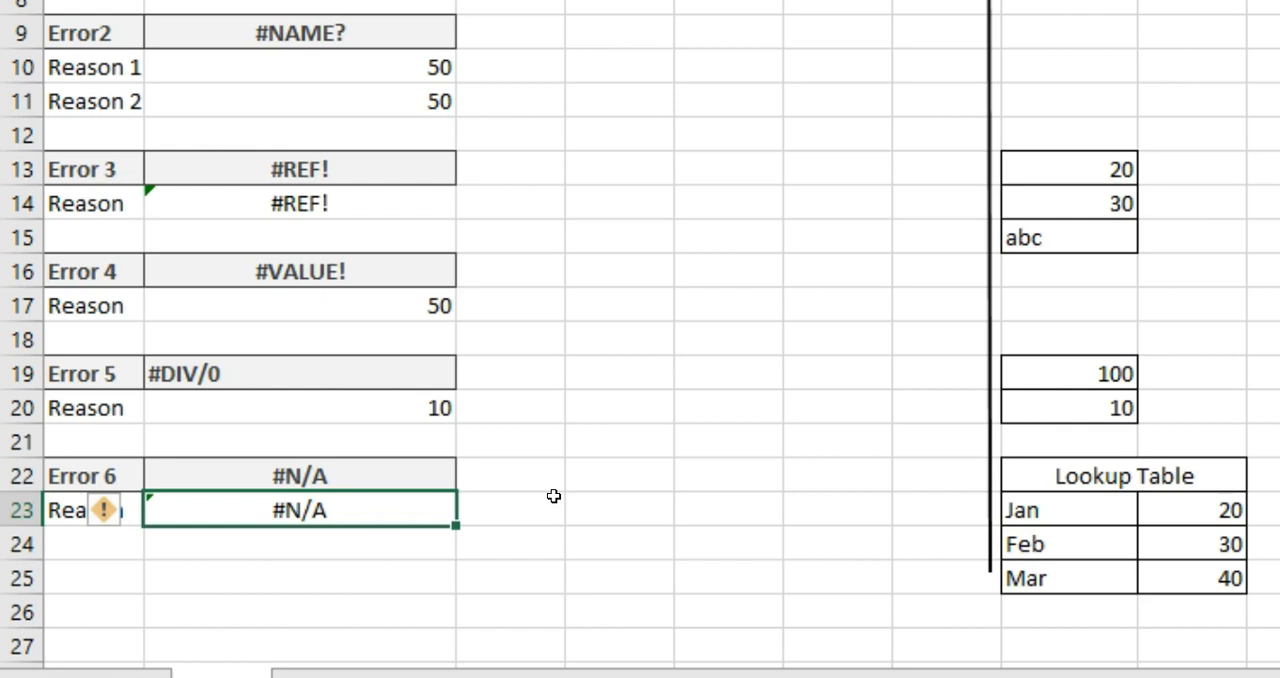
Review the Error 6 VLOOKUP formula in B23 and change its lookup value to "Feb"
key(F2)
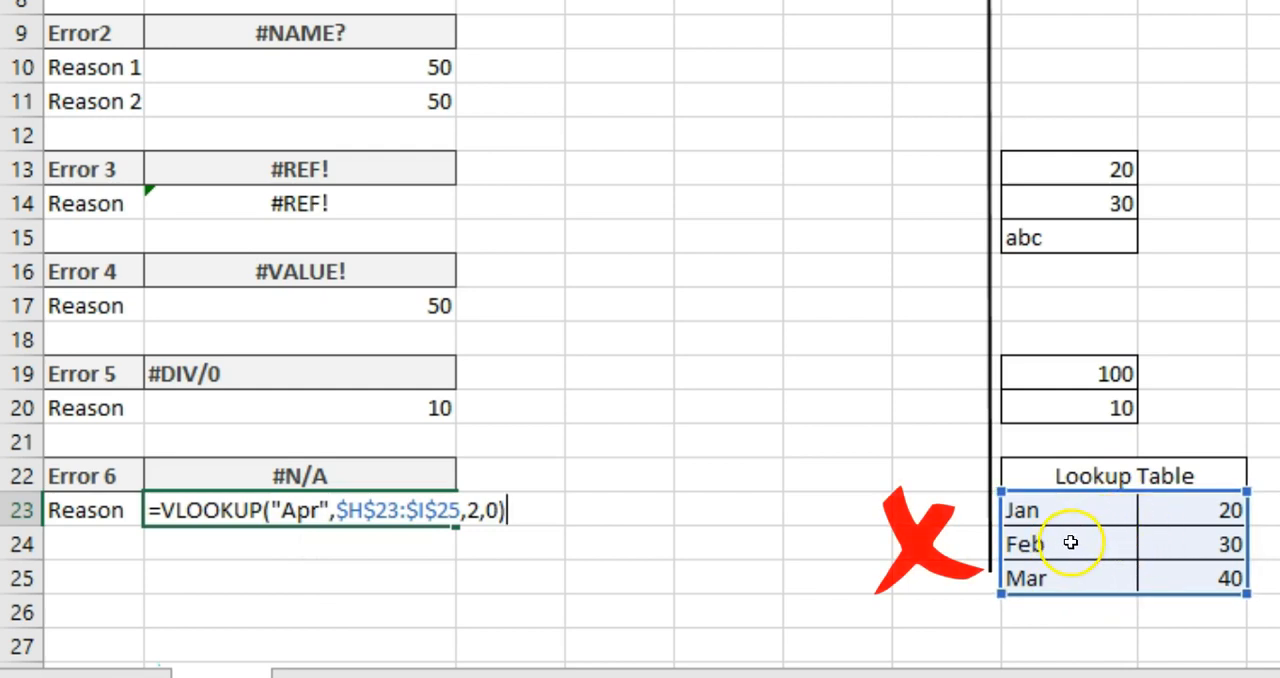
key(Return)
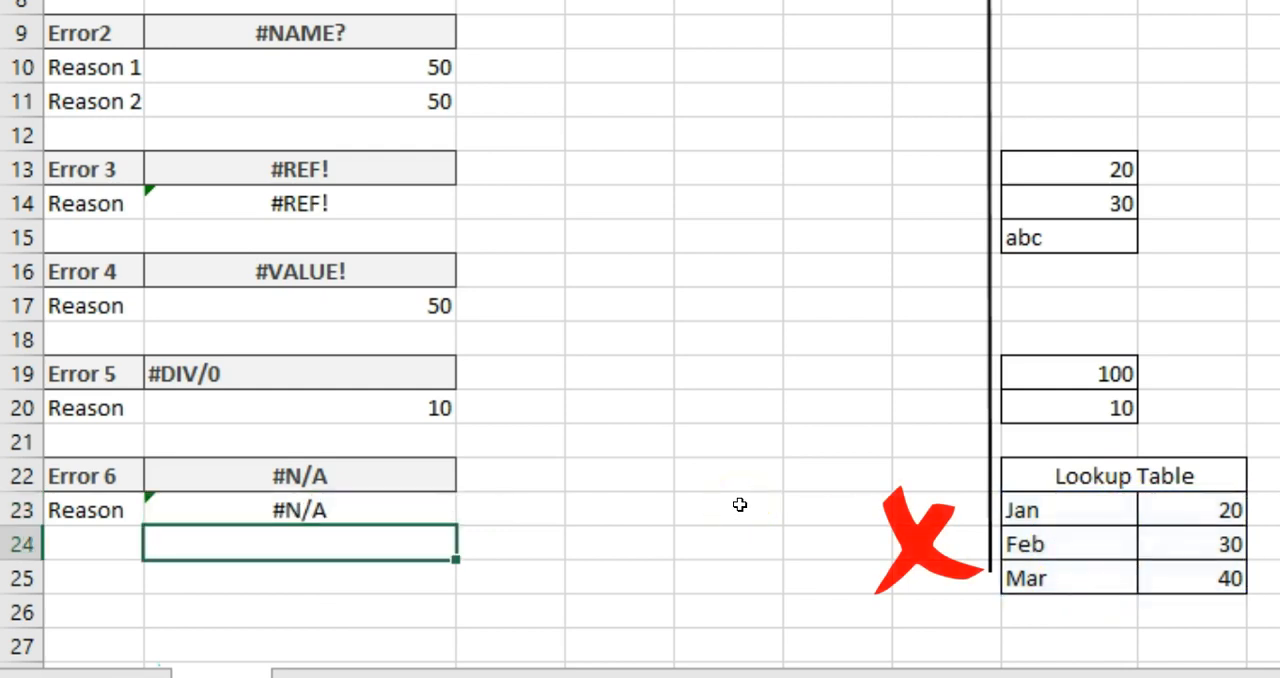
key(Up)
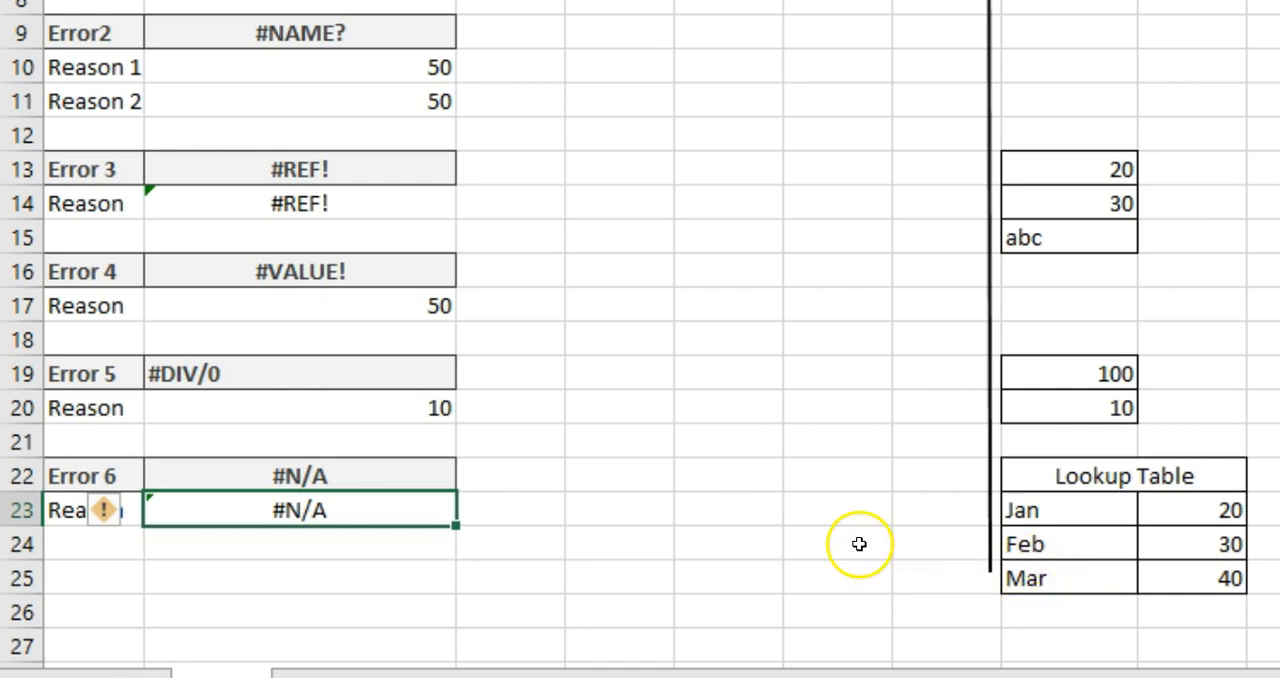
key(F2)
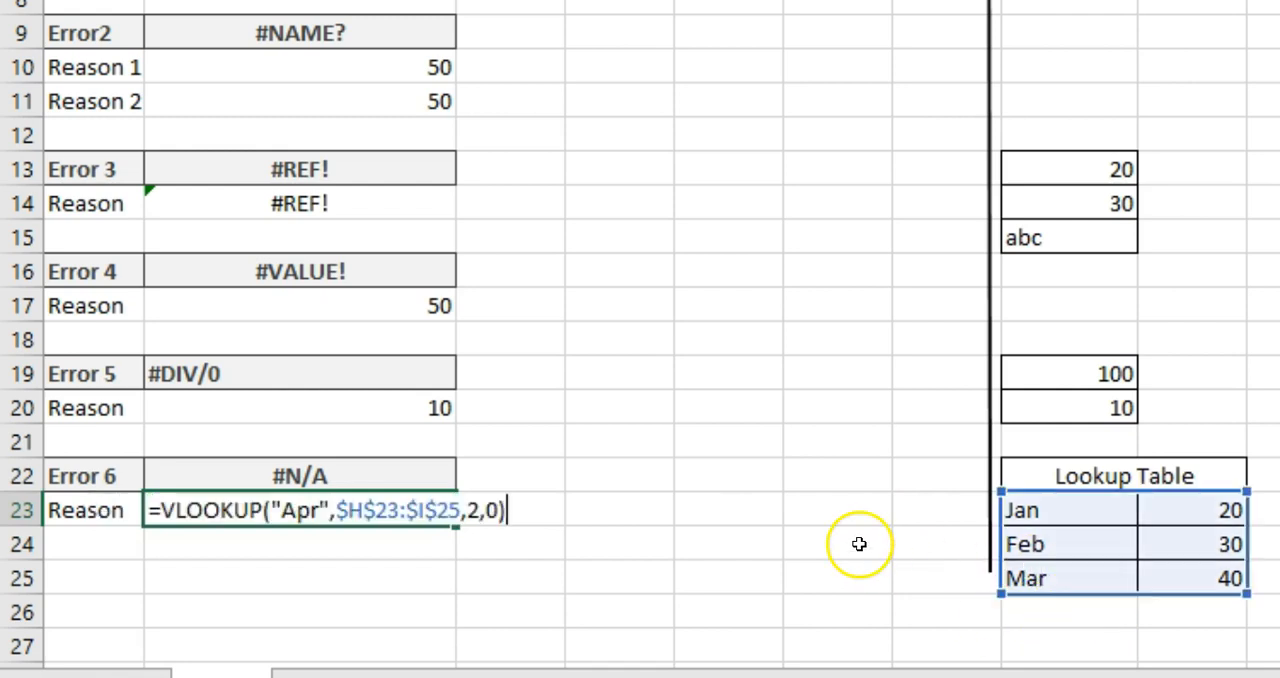
click(322, 510)
key(BackSpace)
key(BackSpace)
key(BackSpace)
text(Feb)
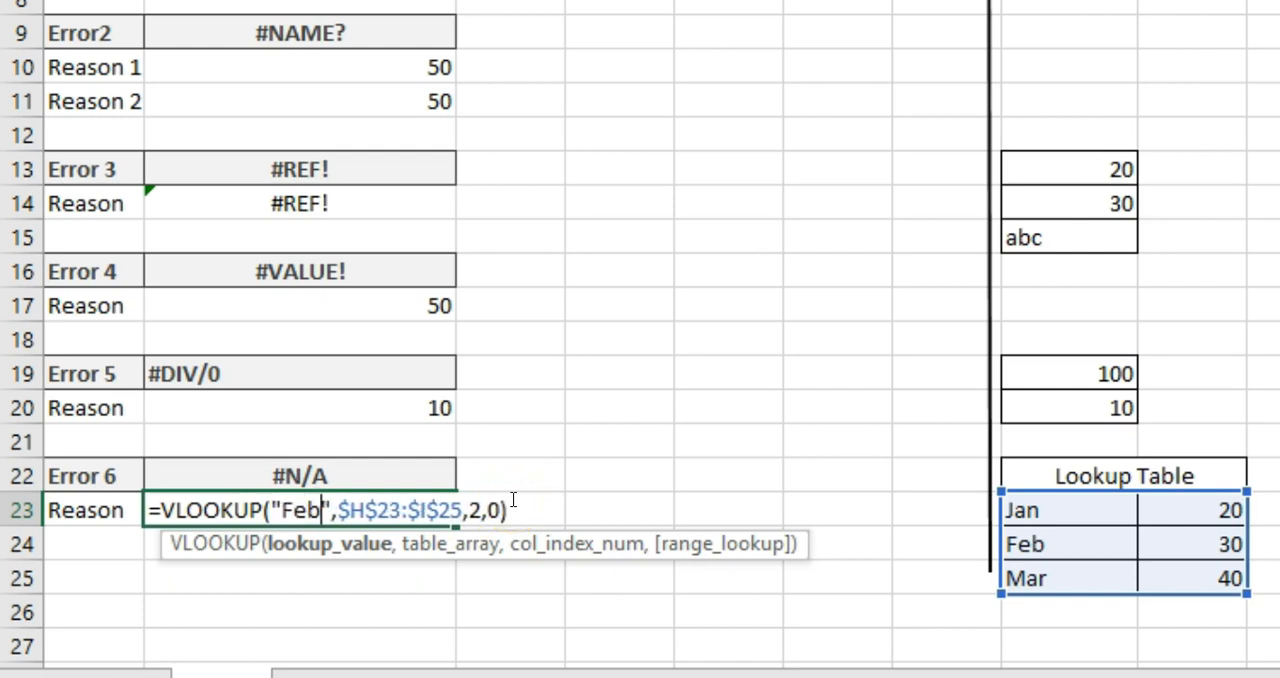
key(Return)
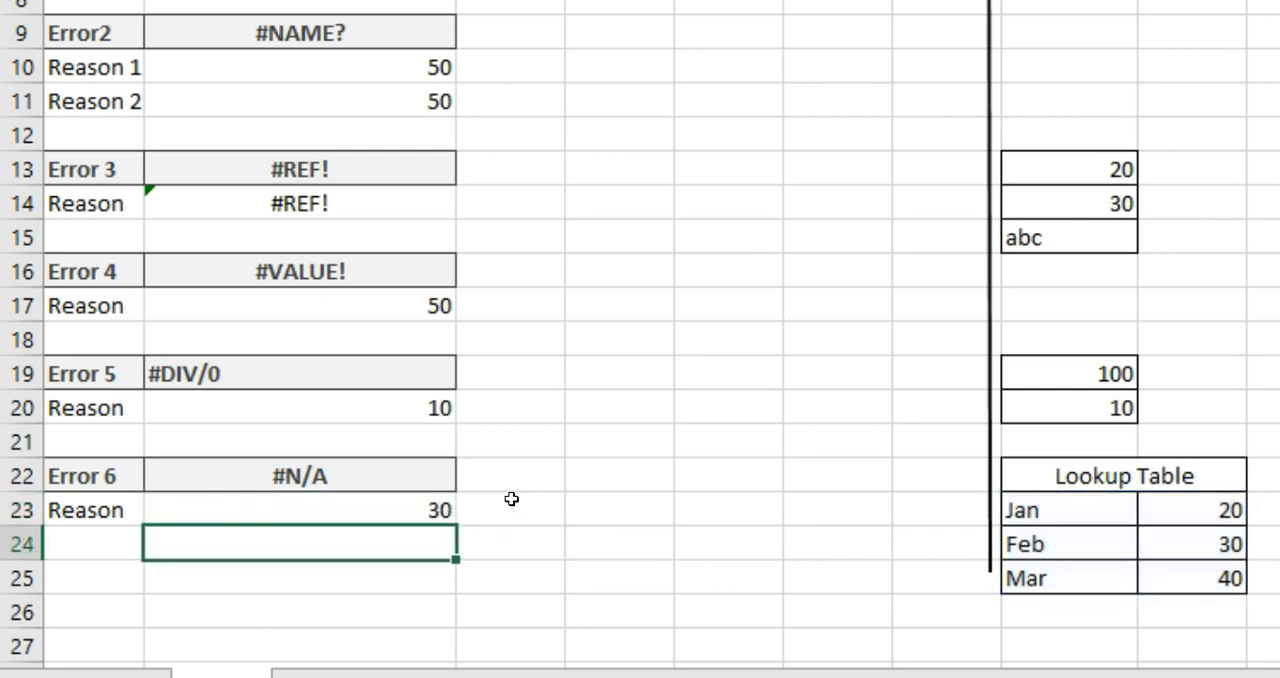
key(Up)
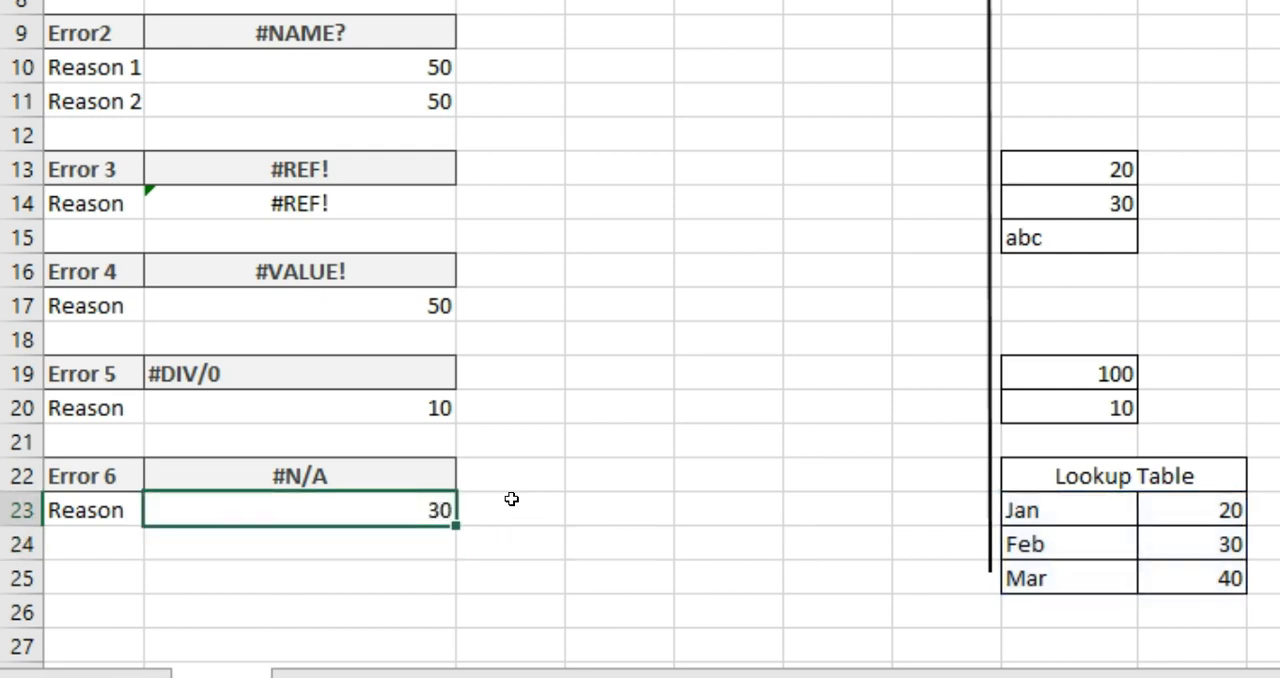